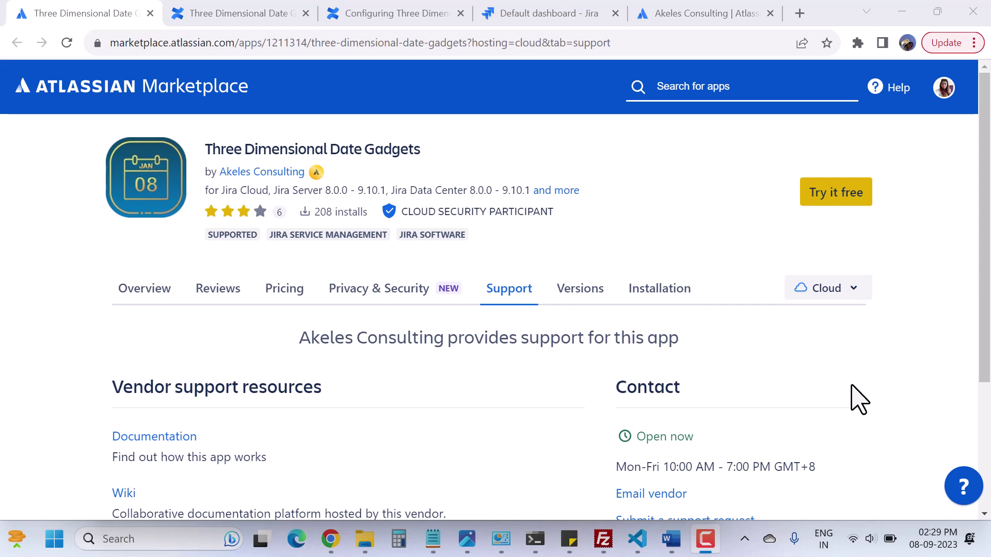
Read the Confluence overview of the three date gadgets, then return to the Jira Default dashboard
scroll(726, 417, down, 1)
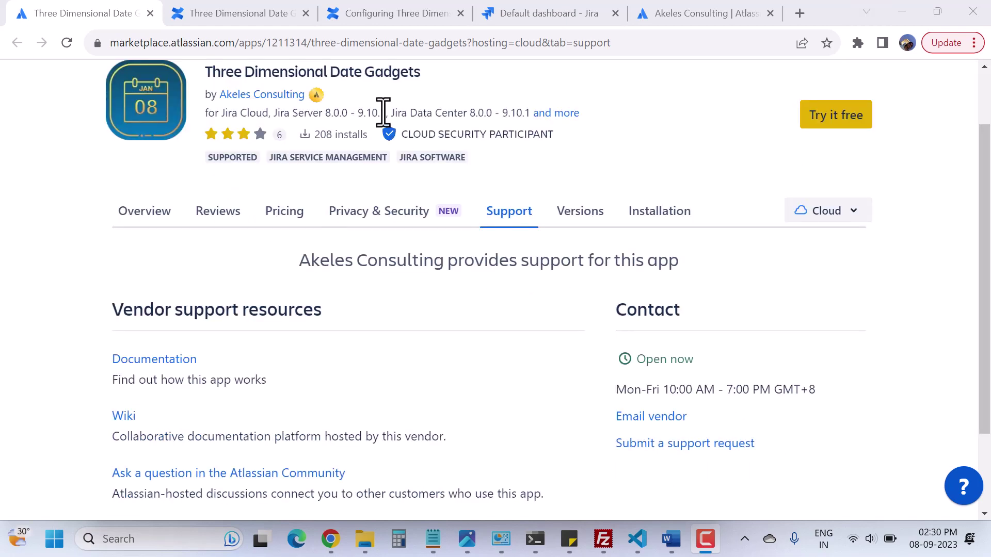
click(248, 12)
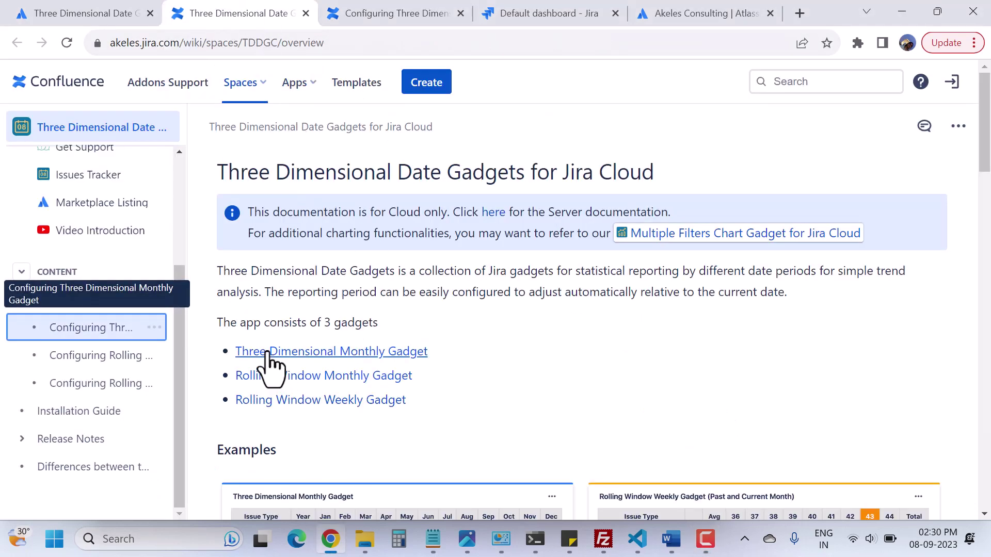
scroll(555, 326, down, 1)
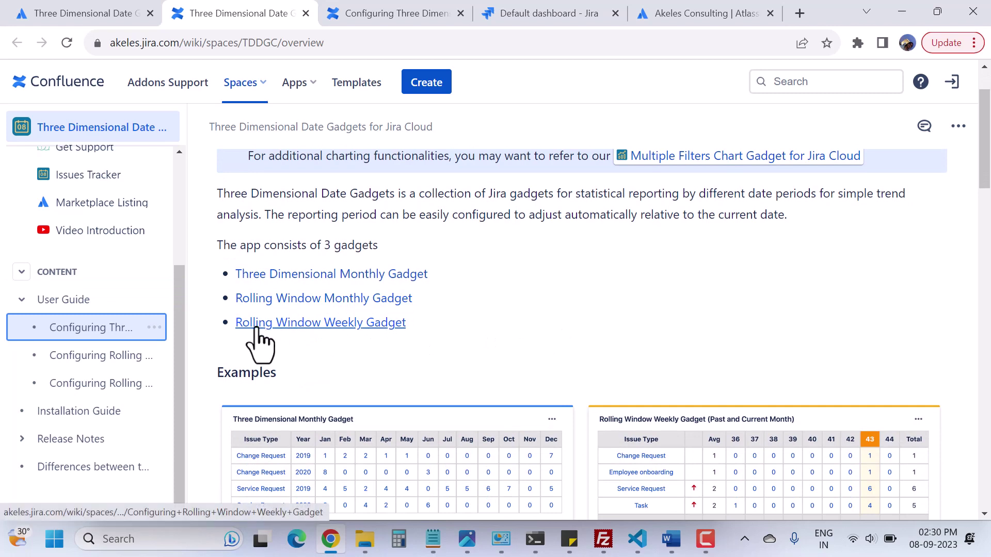
scroll(563, 307, up, 1)
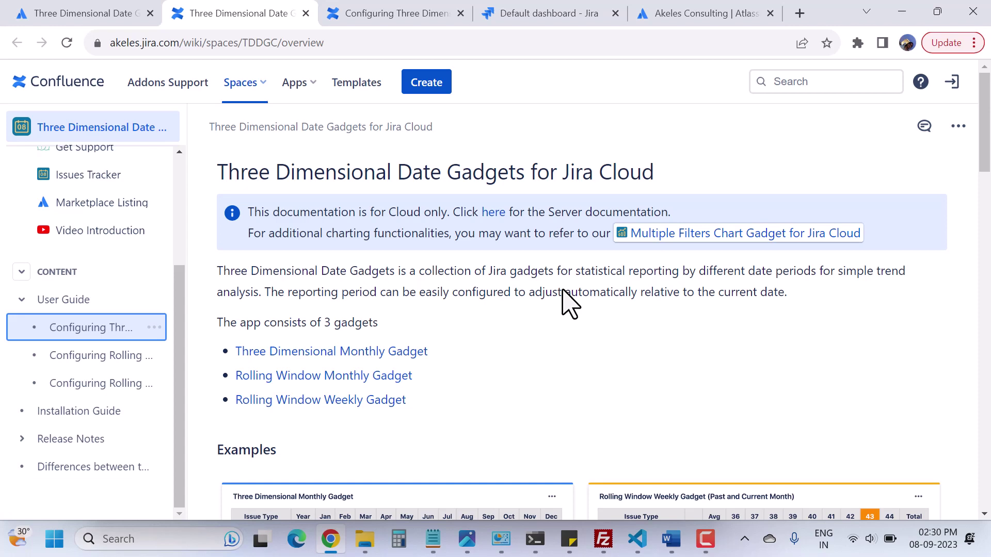
click(512, 13)
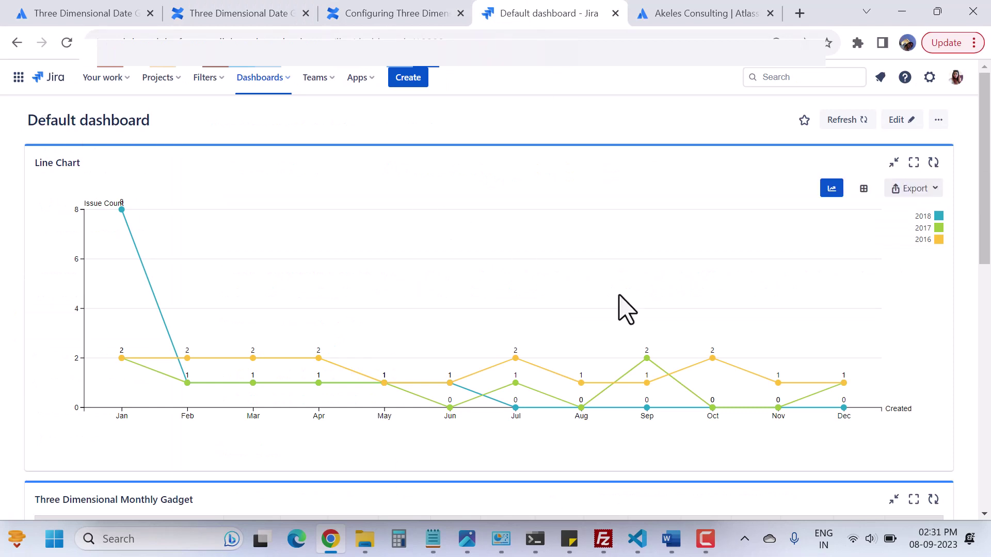
Review the dashboard gadgets, then open Explore more apps from the Apps menu in a new tab
scroll(671, 330, down, 6)
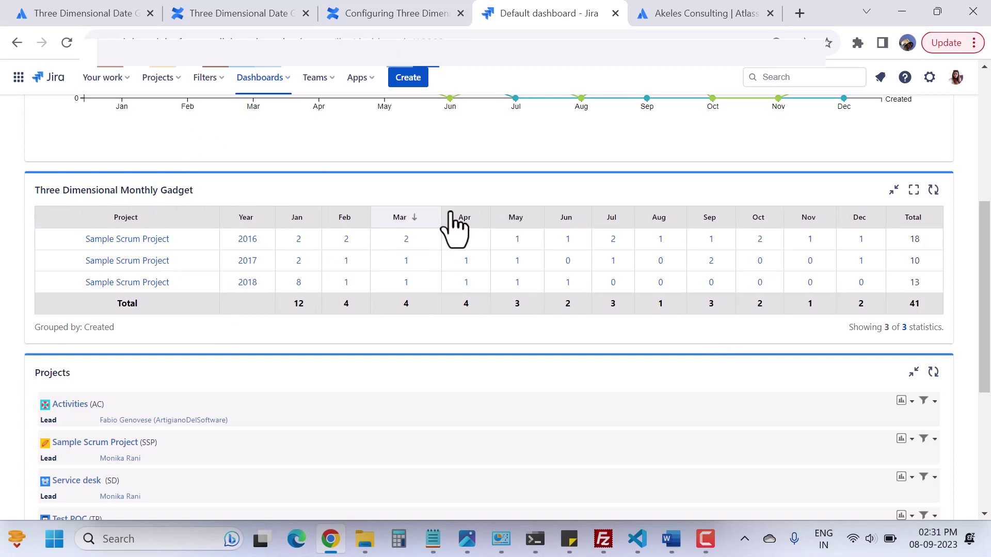
scroll(602, 285, up, 4)
scroll(599, 286, up, 2)
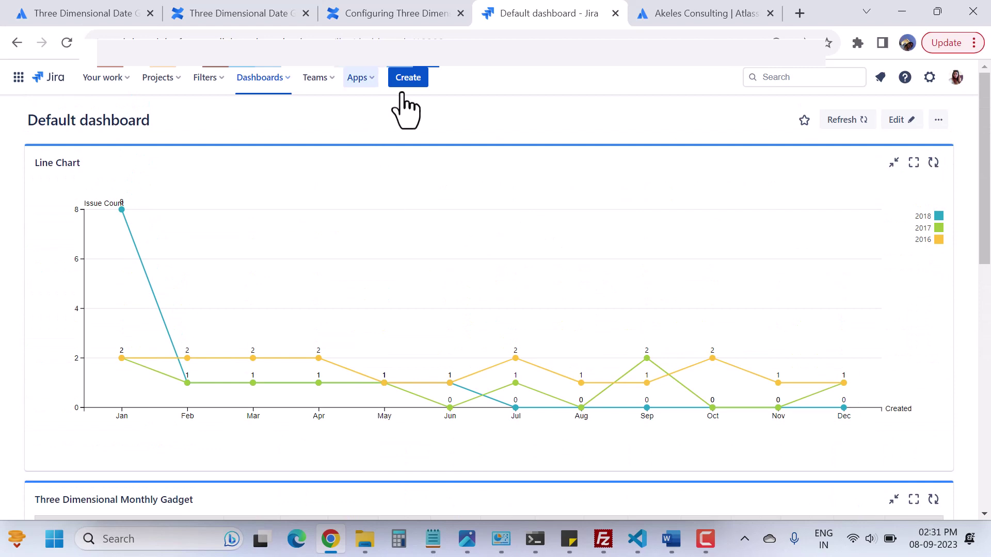
click(367, 80)
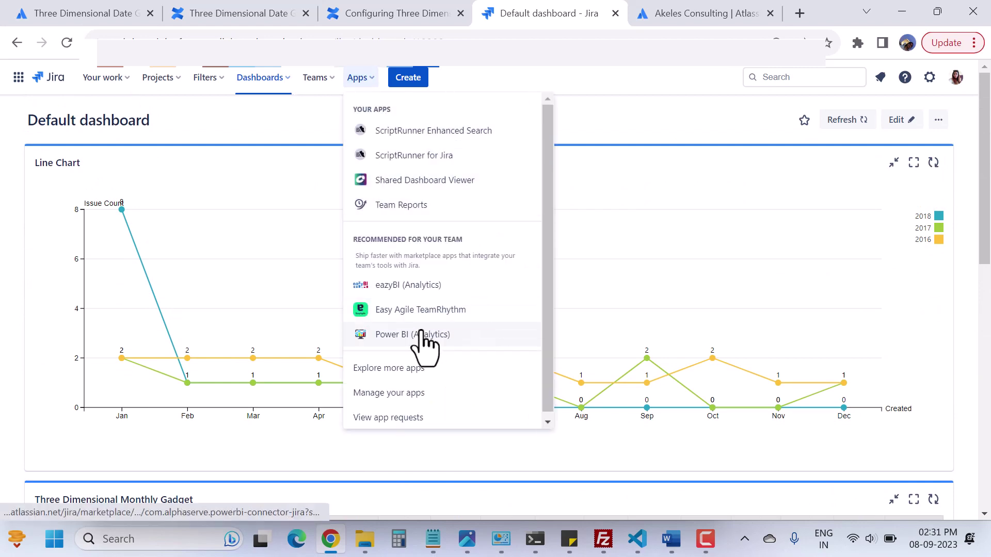
middle_click(405, 377)
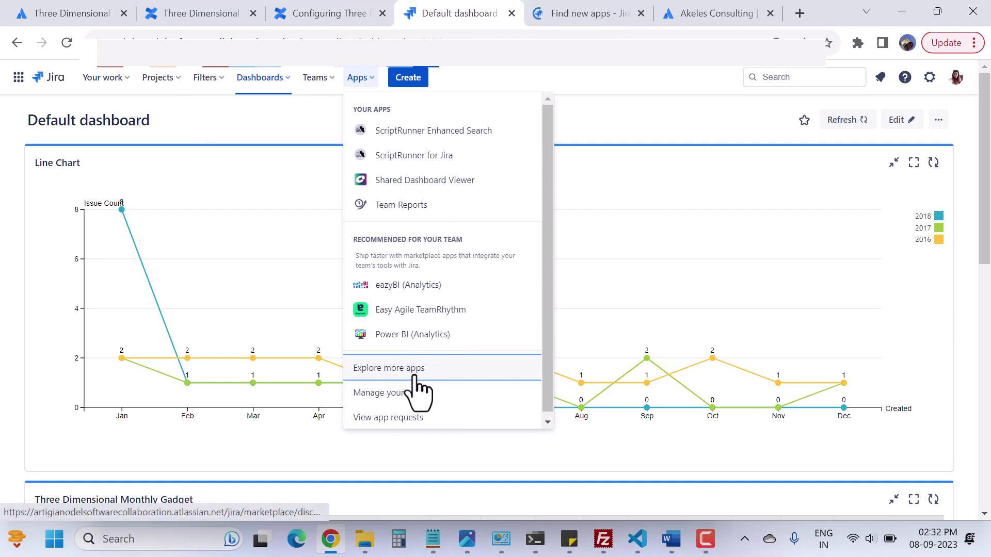
click(571, 14)
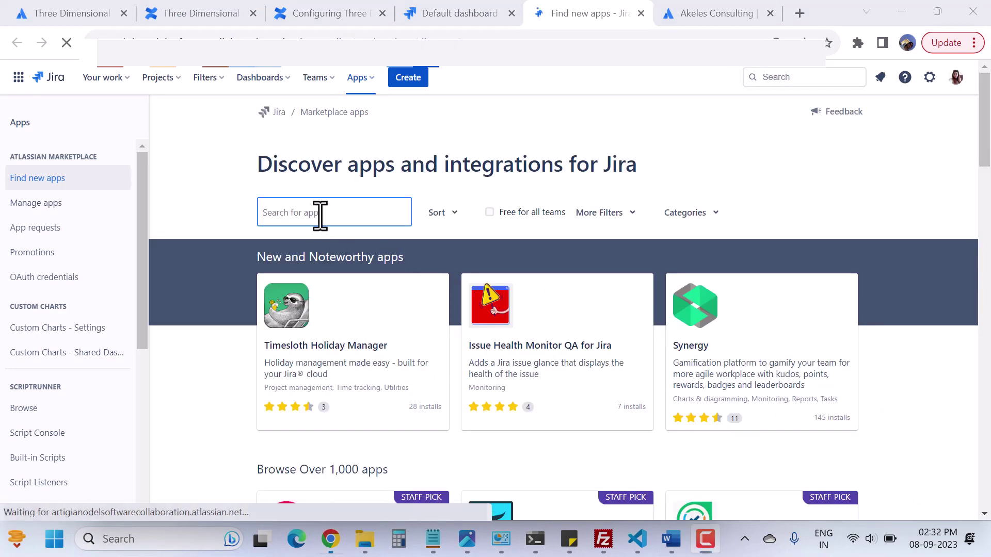
Search apps for 'three dimensional', confirm Three Dimensional Date Gadgets shows Added, then return to the dashboard
click(320, 216)
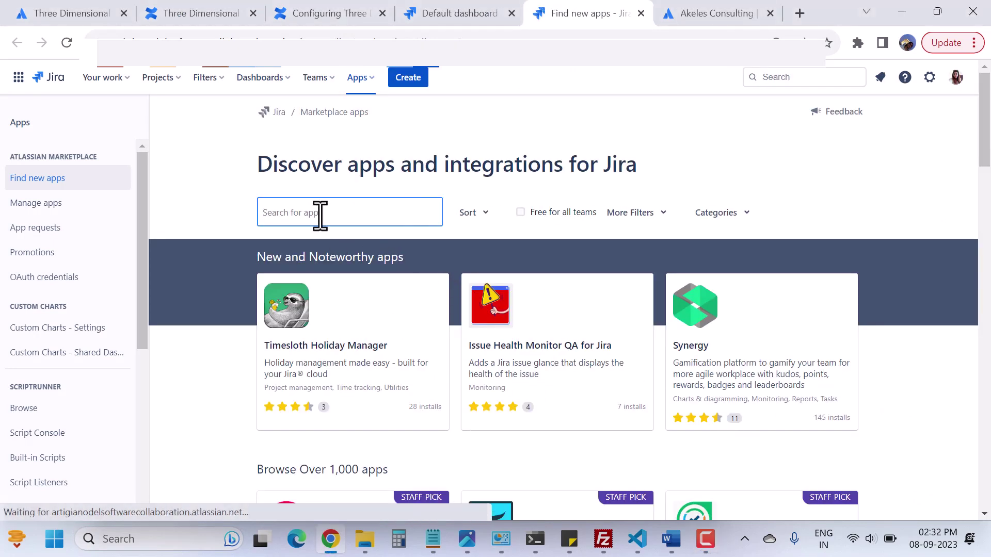
text(three dimensional)
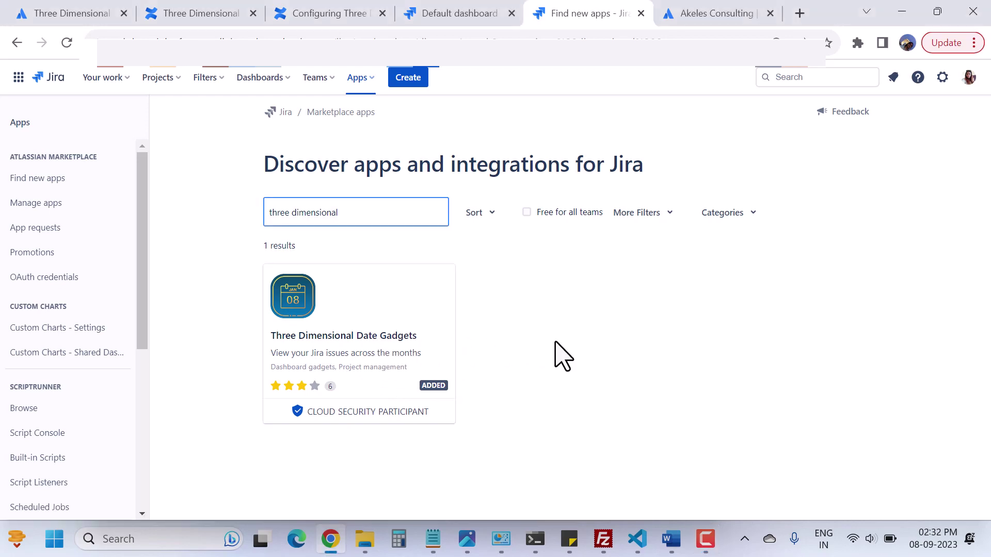
click(457, 14)
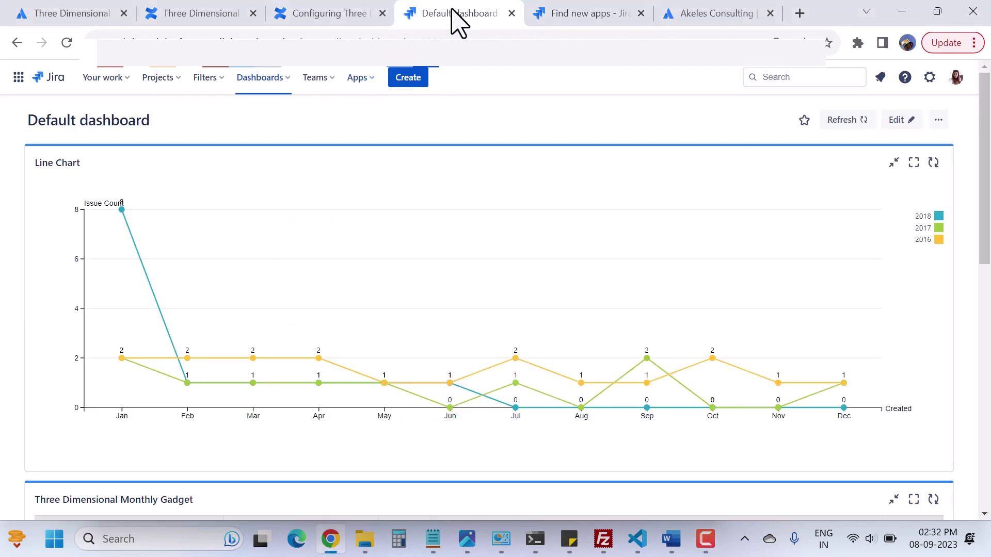
Edit the Default dashboard and filter Add a Gadget by 'three' to list three Akeles gadgets
click(896, 120)
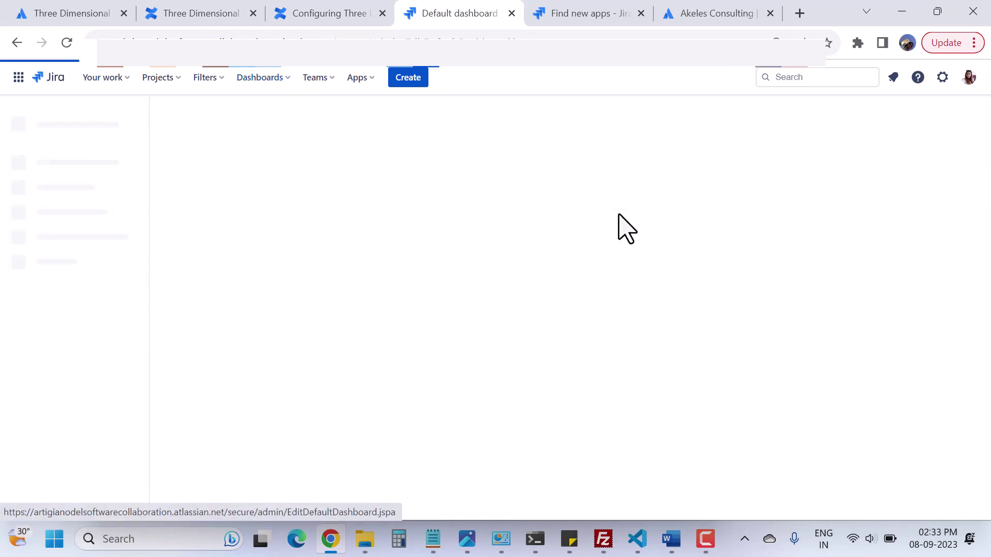
scroll(780, 288, down, 2)
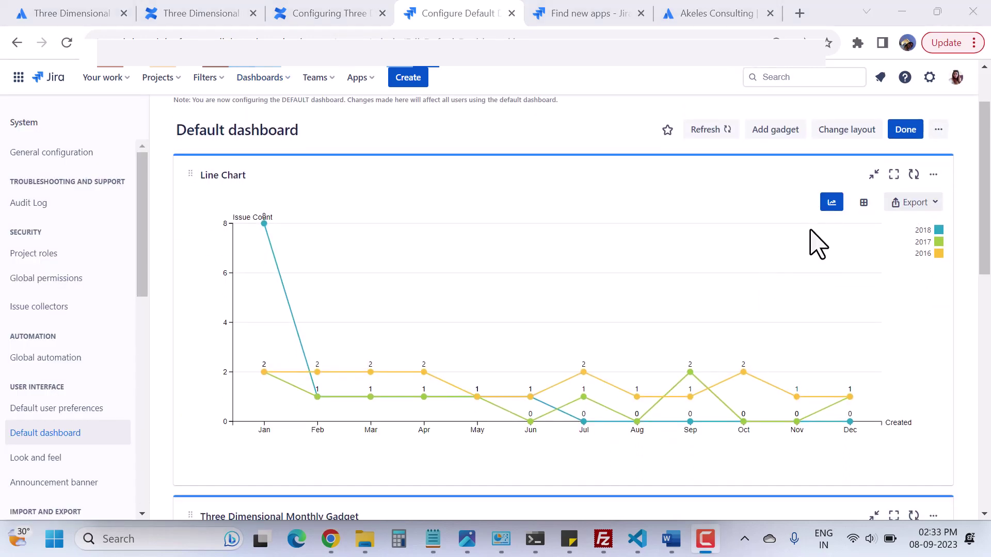
scroll(820, 202, up, 2)
click(772, 209)
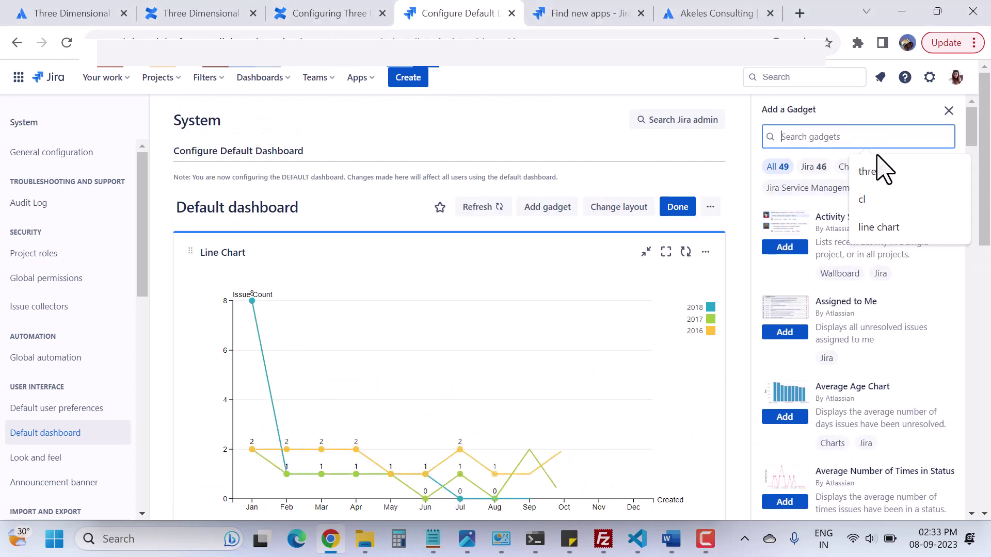
click(872, 172)
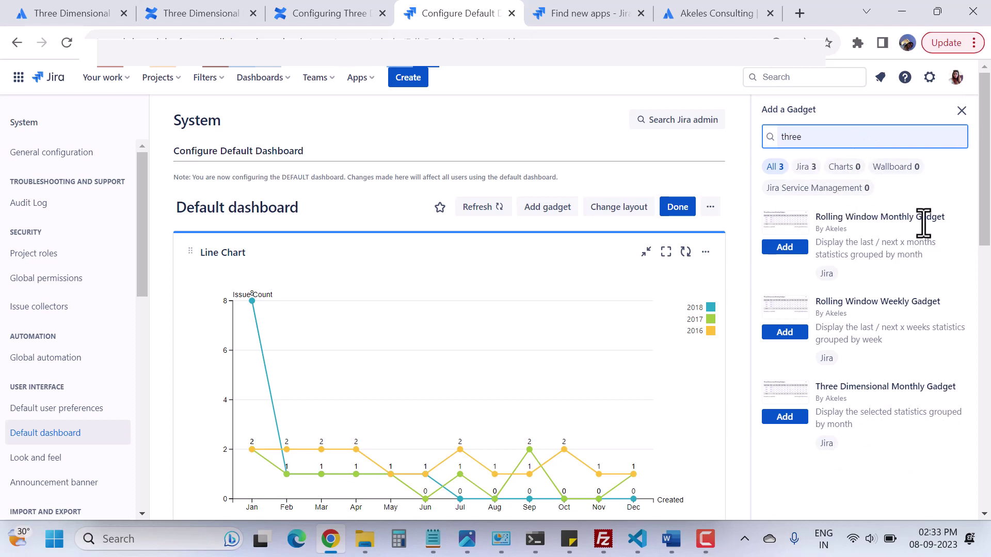
scroll(916, 294, down, 2)
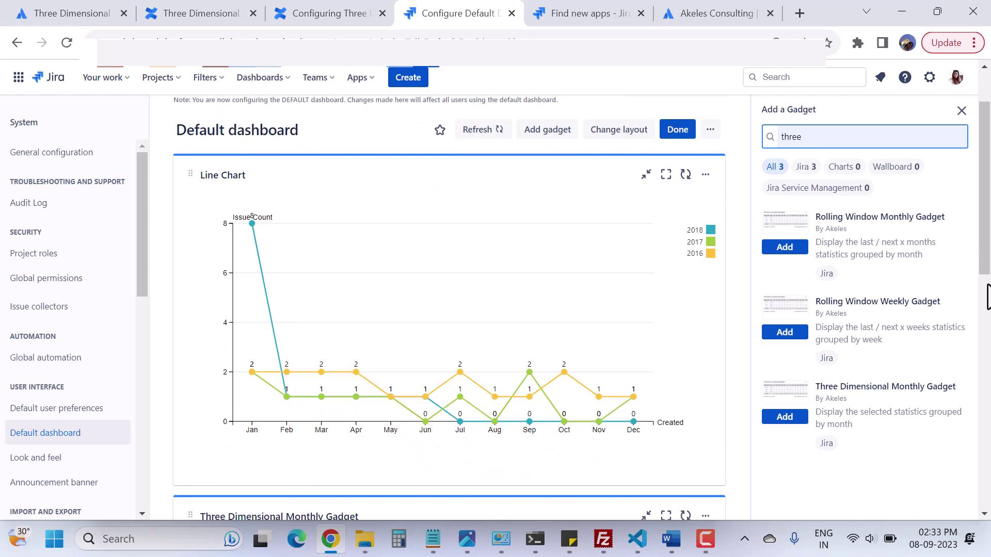
drag(985, 265, 893, 431)
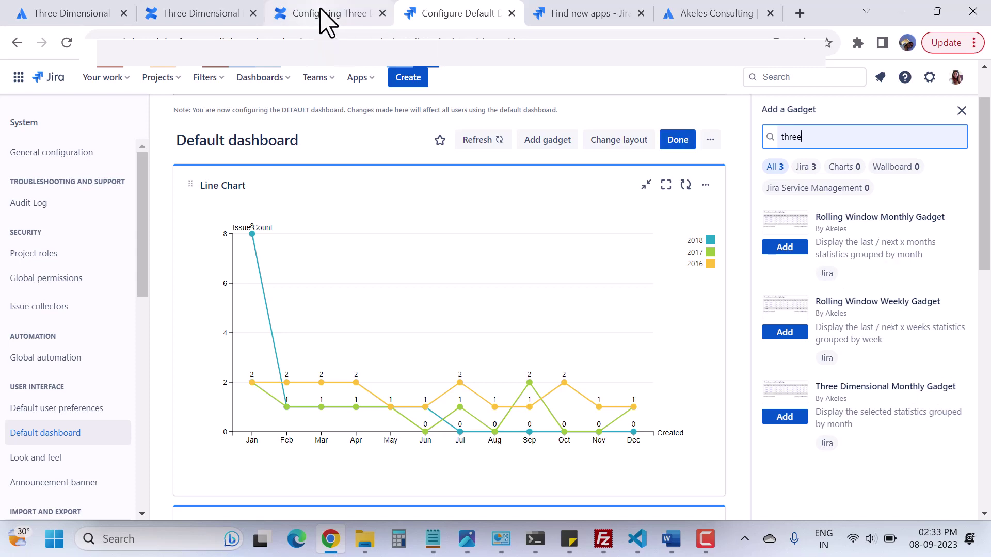
click(333, 23)
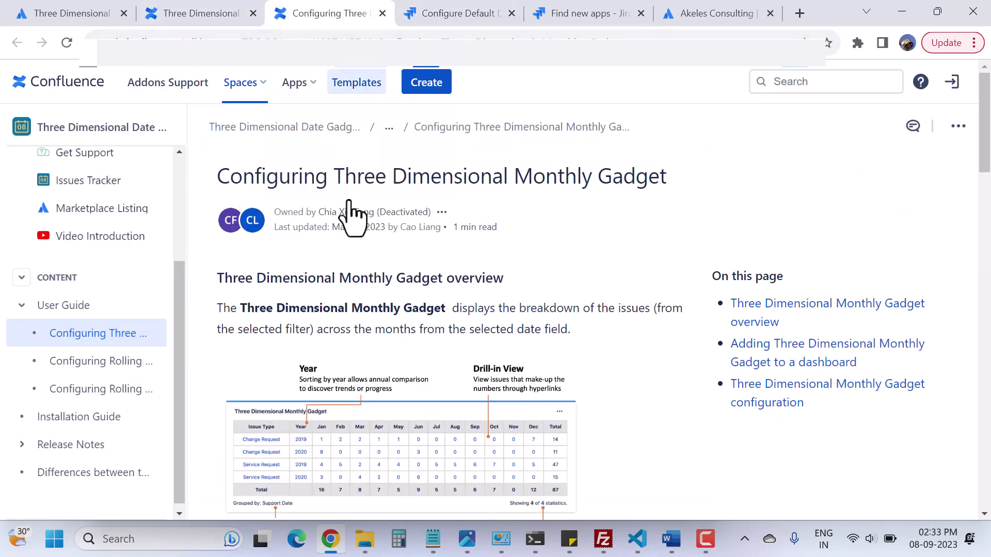
scroll(526, 261, down, 2)
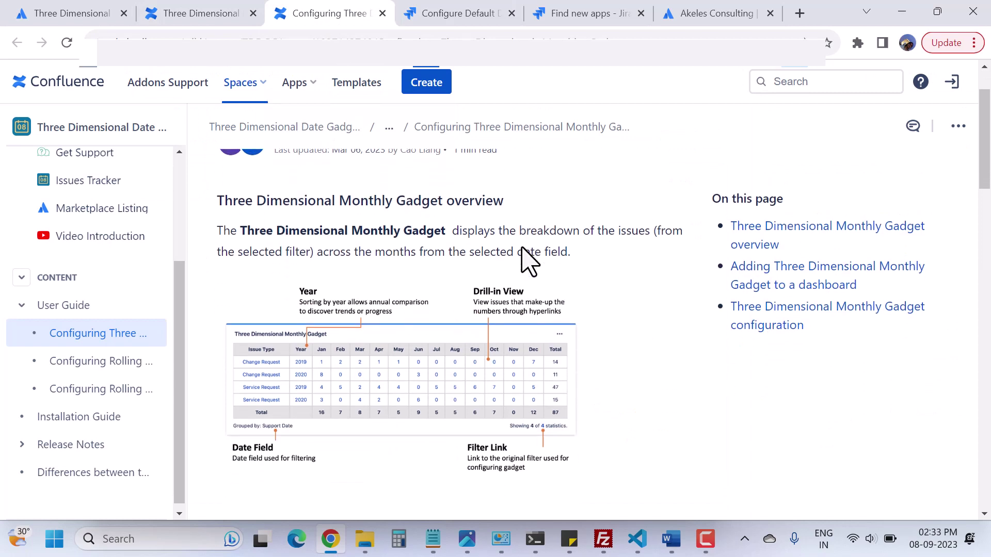
scroll(524, 261, up, 2)
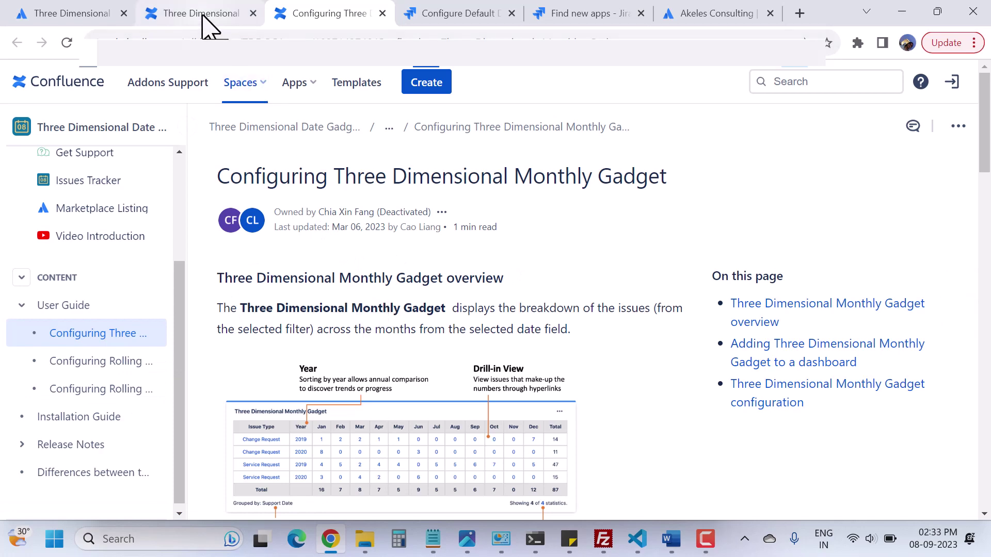
click(449, 16)
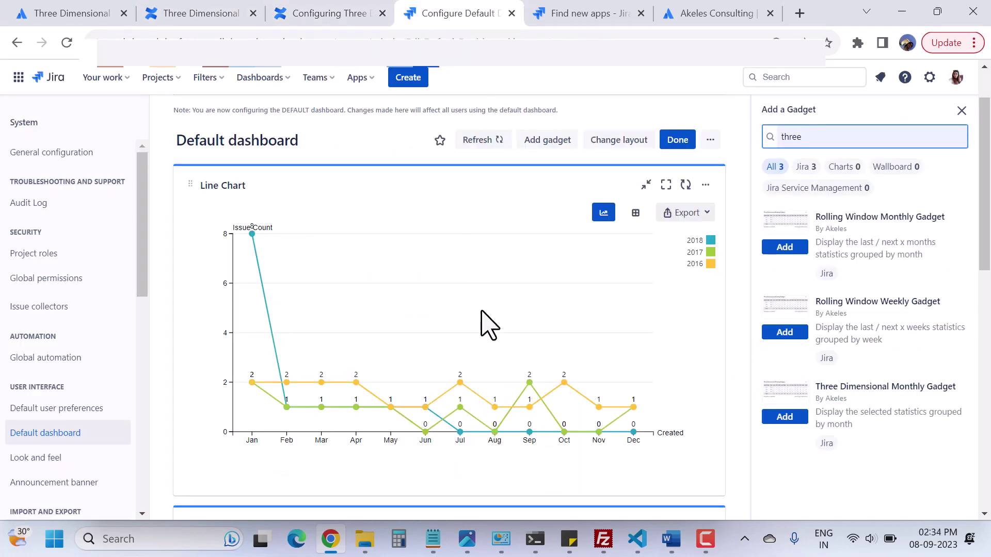
Close the gadget panel and view the Three Dimensional Monthly Gadget table totaling 41 issues
scroll(482, 325, down, 3)
click(961, 111)
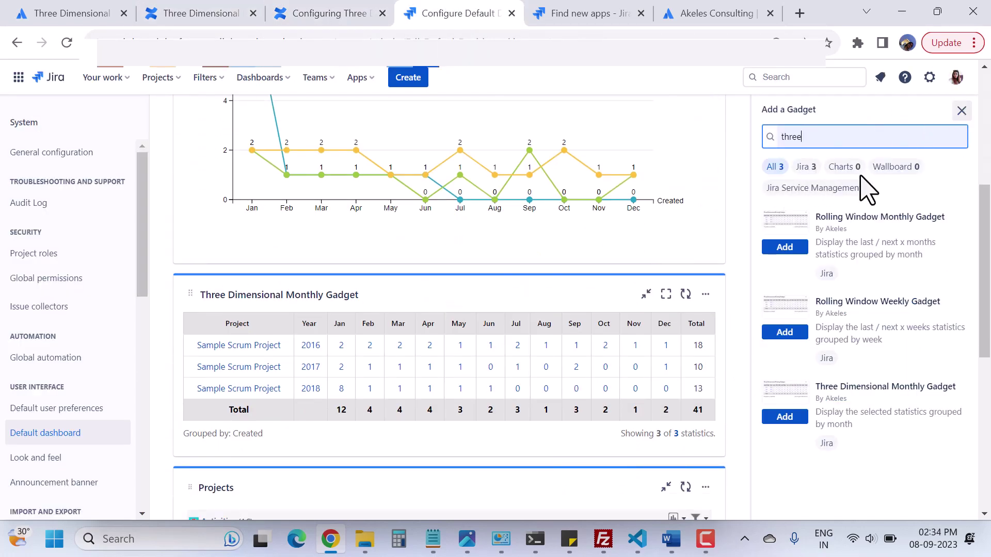
scroll(356, 361, down, 3)
scroll(364, 347, down, 5)
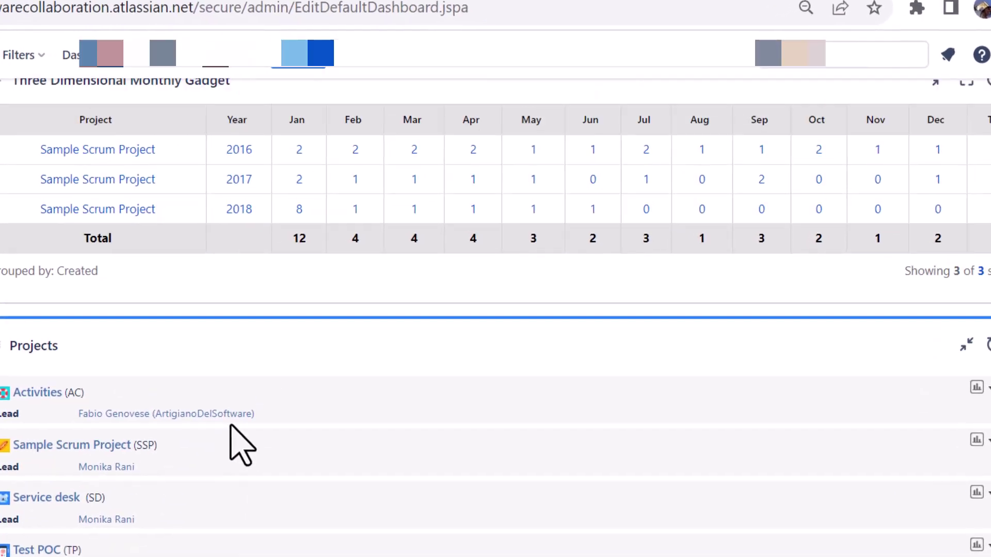
scroll(361, 359, up, 2)
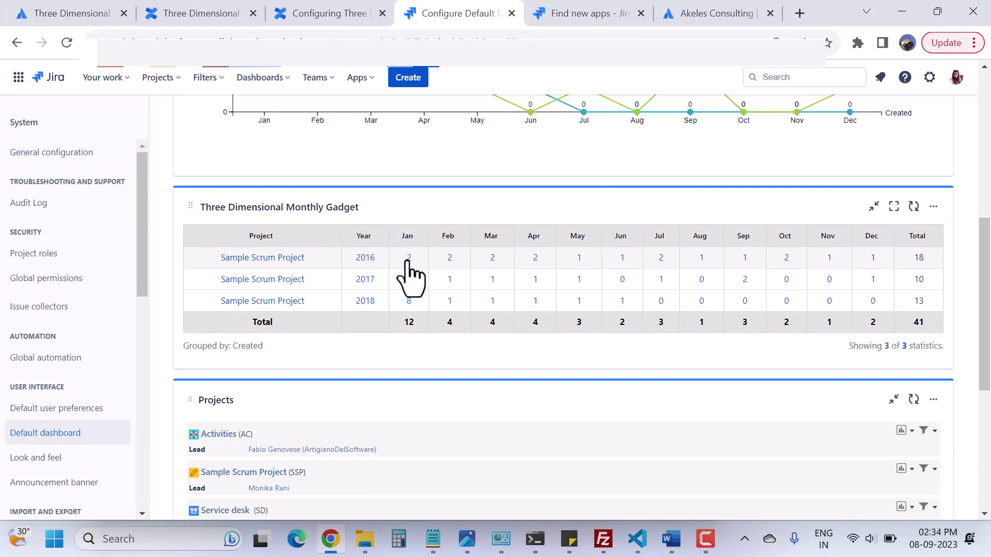
Drill into the January 2016 count to list its 2 issues, then return to the dashboard
click(408, 258)
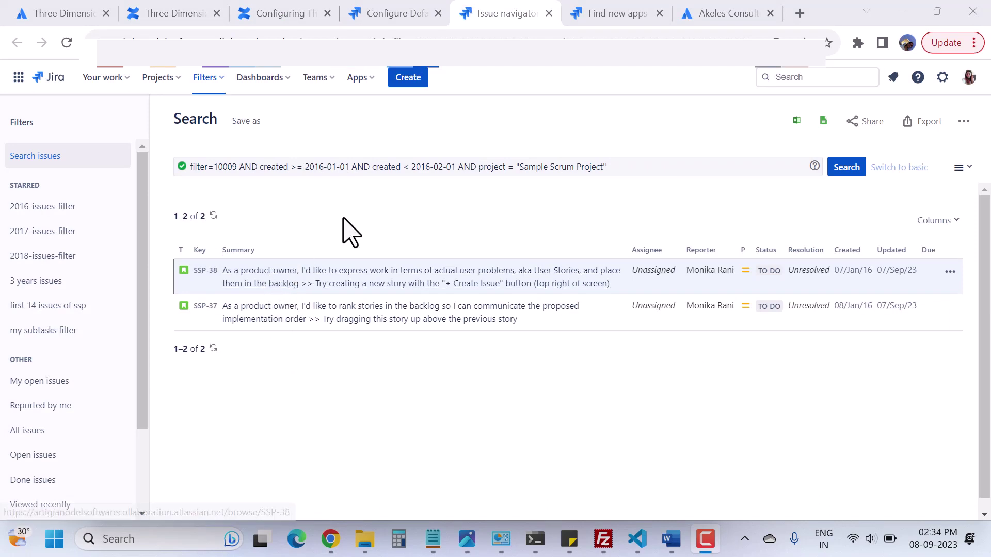
click(382, 16)
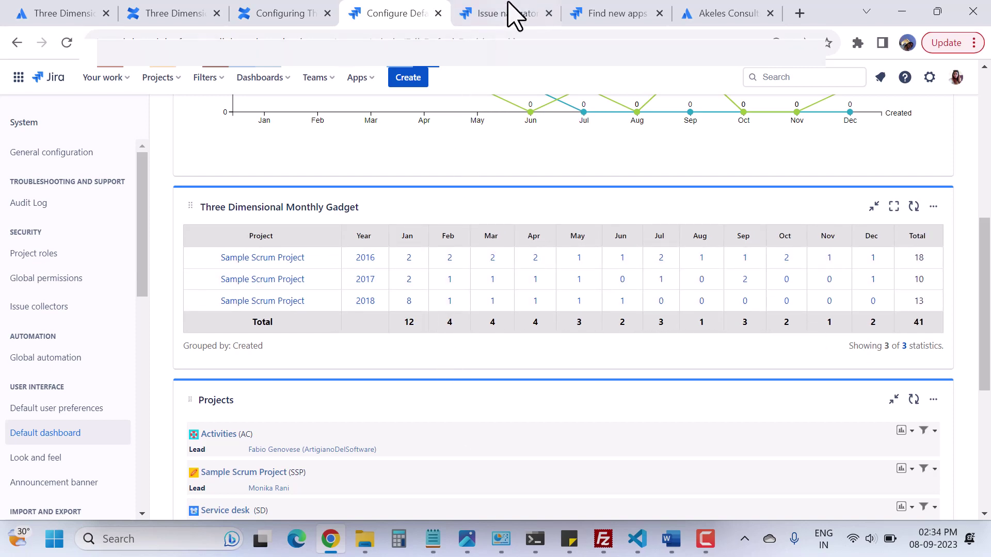
click(282, 13)
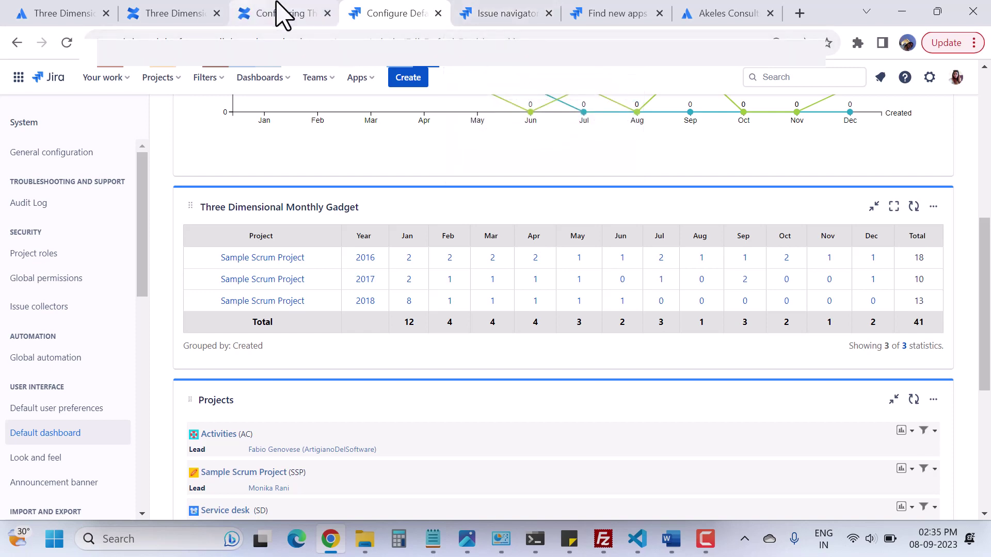
scroll(454, 361, down, 3)
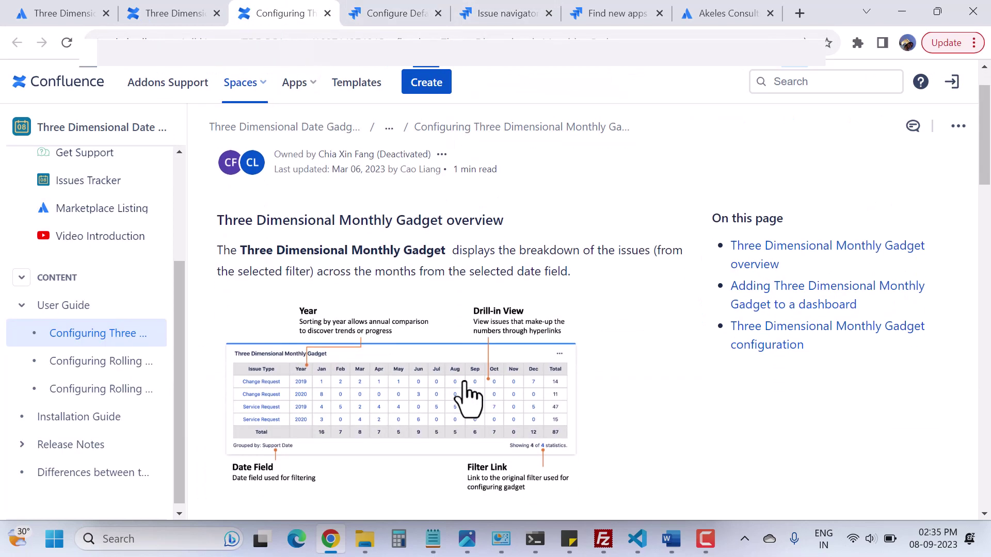
scroll(441, 341, up, 2)
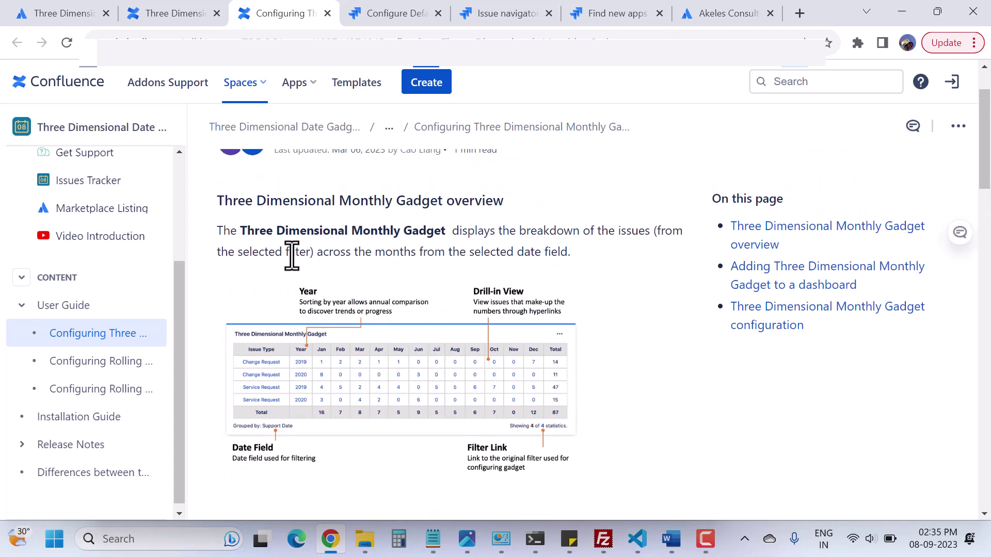
scroll(427, 338, down, 15)
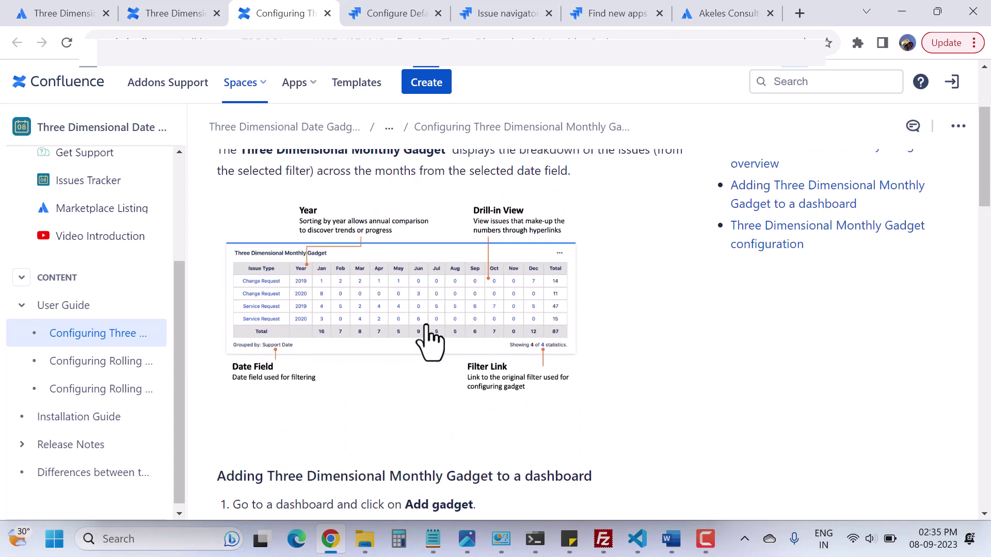
scroll(459, 333, up, 3)
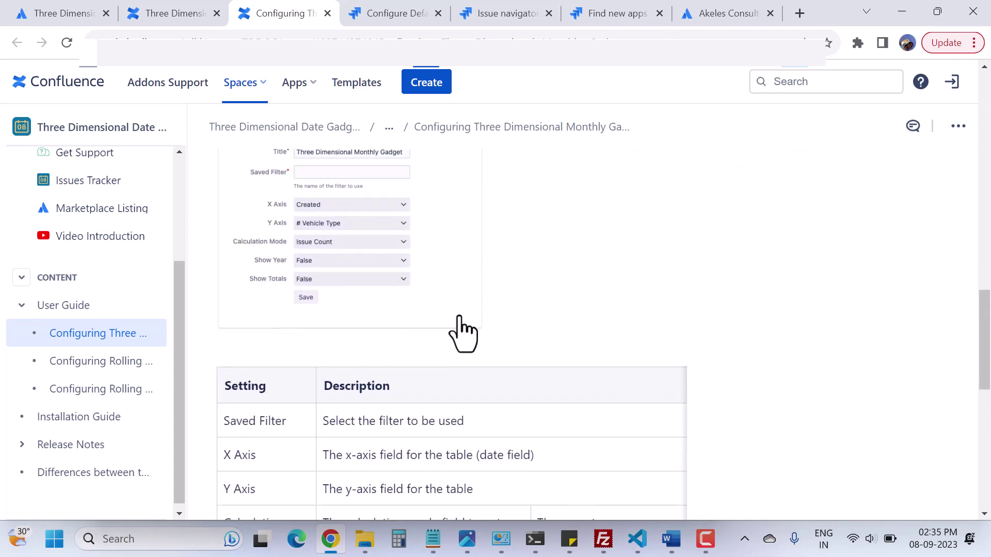
click(393, 12)
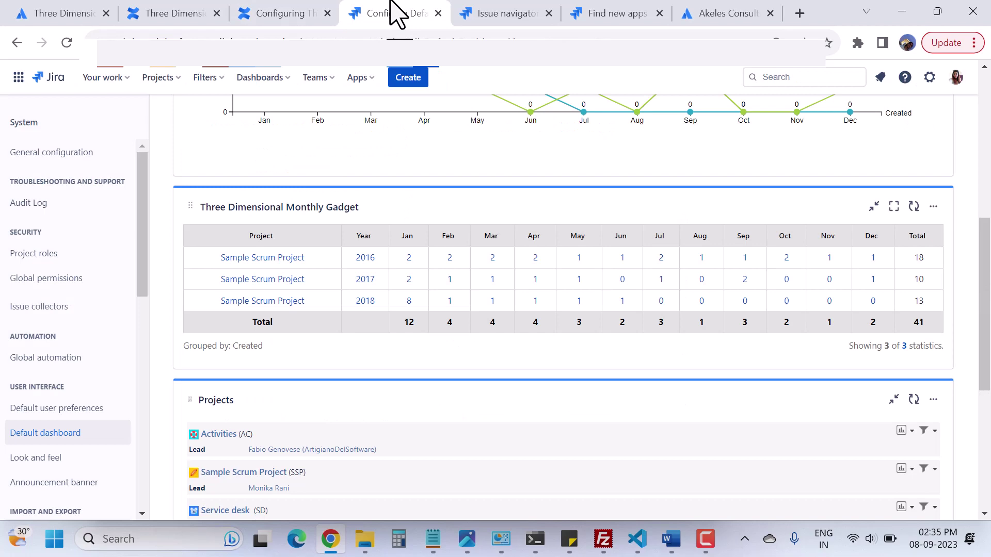
Open the monthly gadget's configuration, keeping Created as X axis and Project as Y axis
click(933, 209)
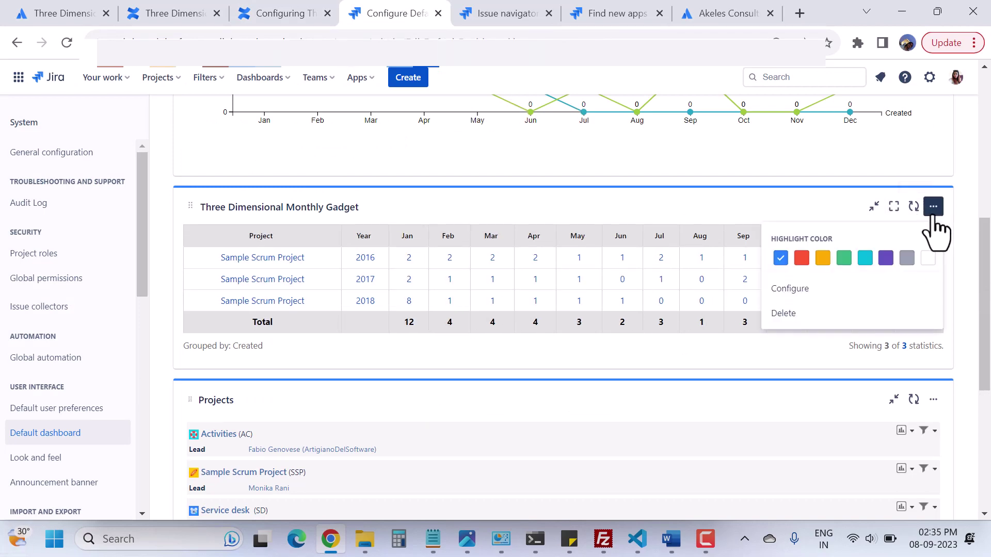
click(808, 297)
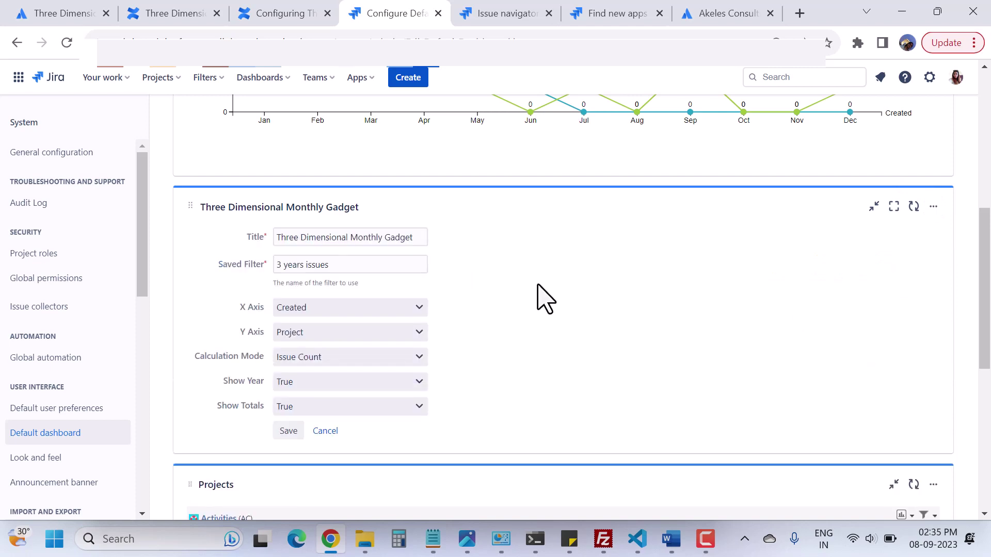
scroll(545, 299, down, 3)
scroll(474, 270, up, 1)
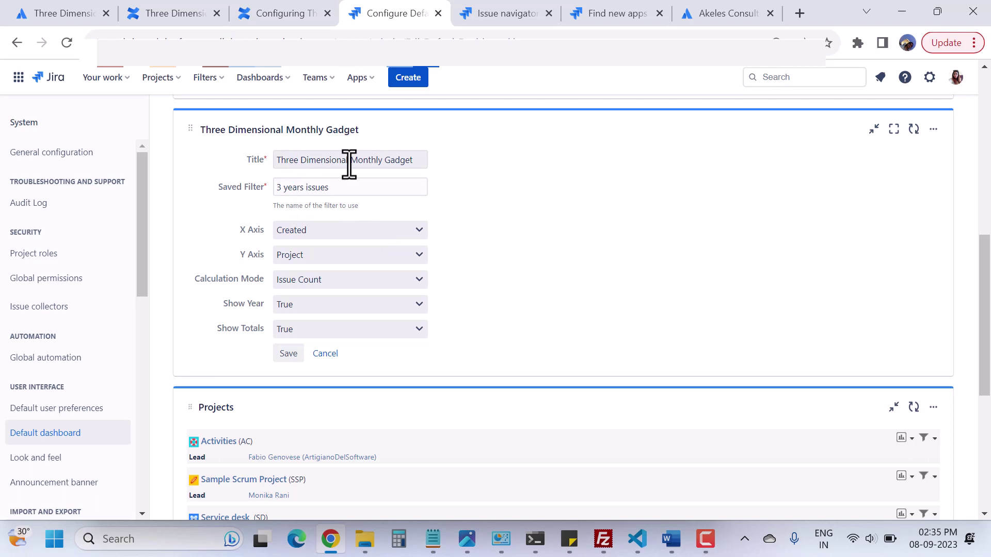
click(419, 232)
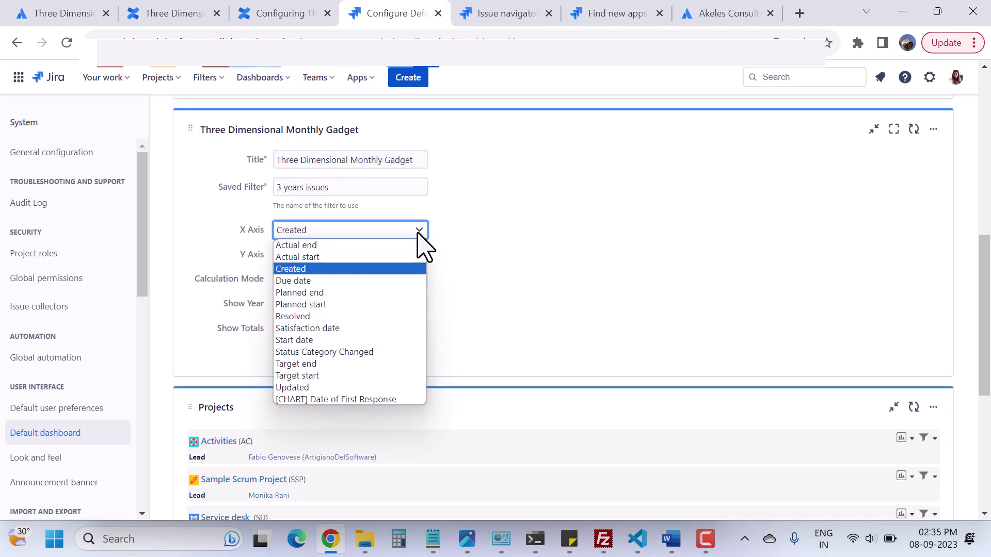
click(419, 233)
click(419, 256)
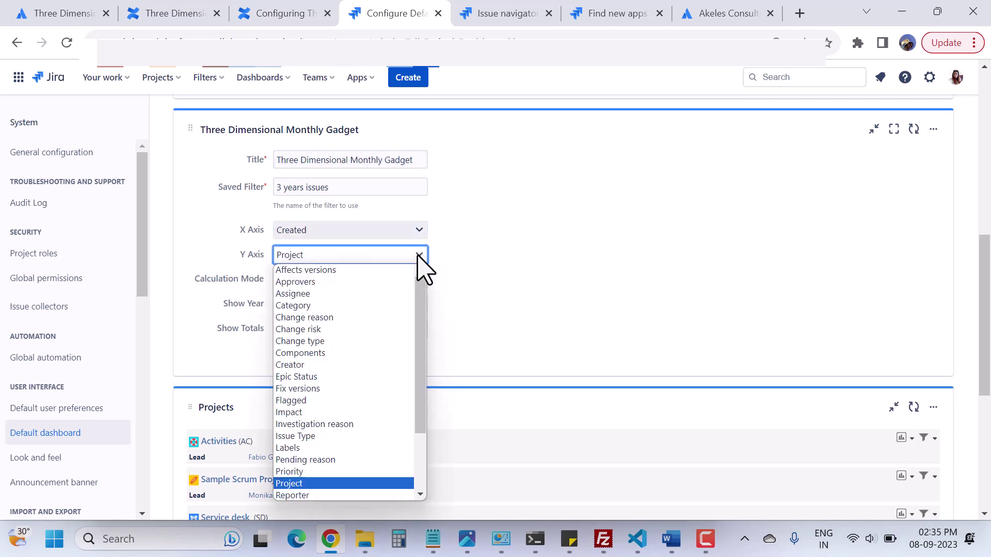
click(419, 255)
Keep Issue Count calculation mode with Show Year and Show Totals True, and save the gadget
scroll(549, 292, down, 2)
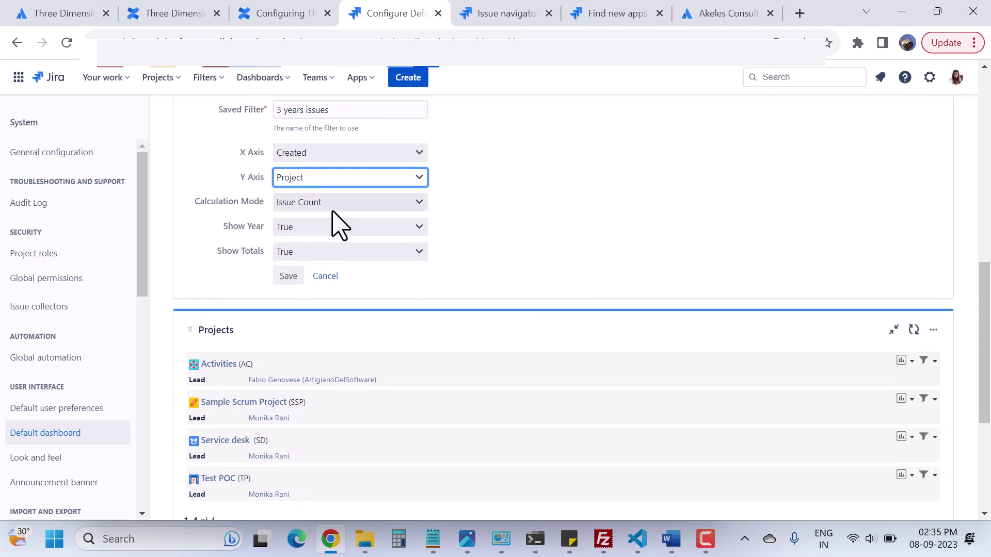
click(374, 204)
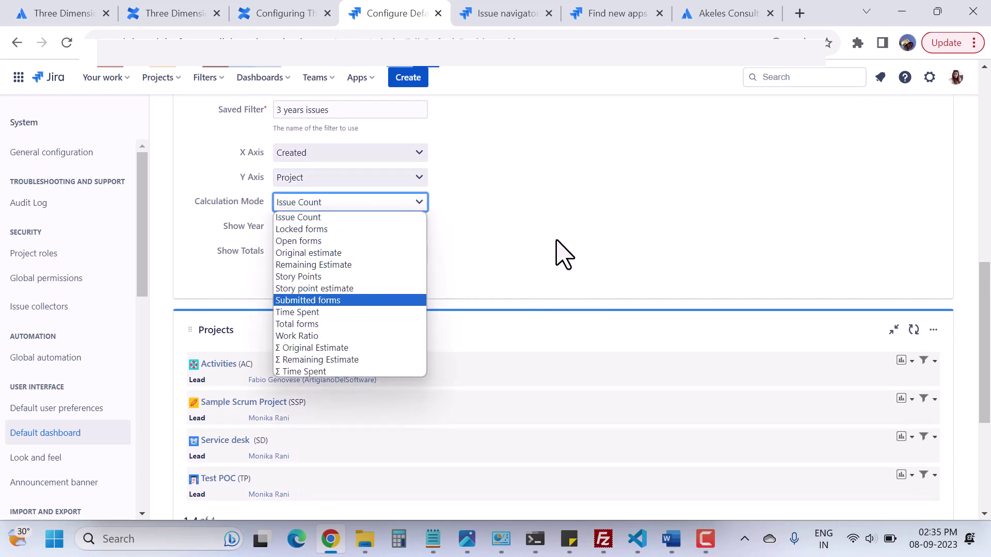
click(584, 217)
click(351, 229)
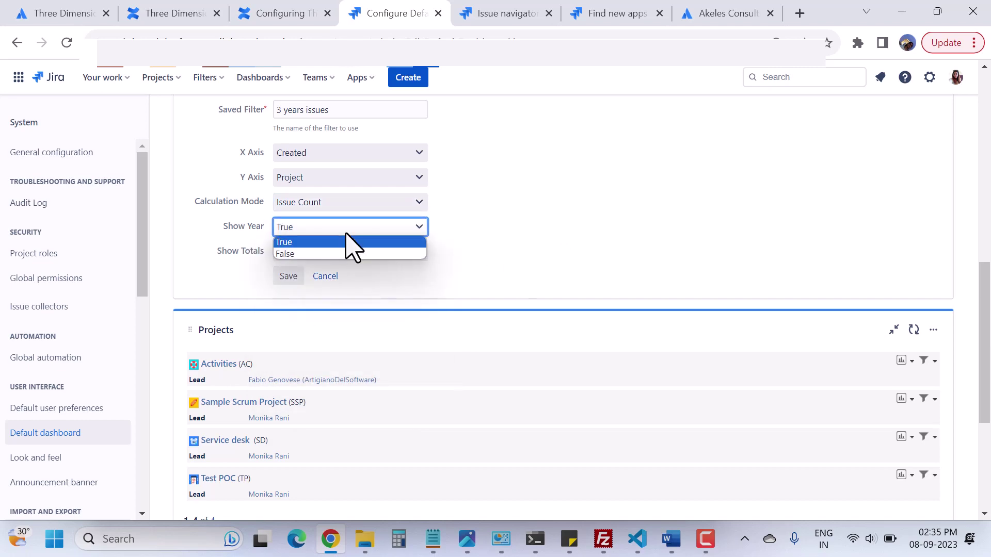
click(349, 243)
click(515, 259)
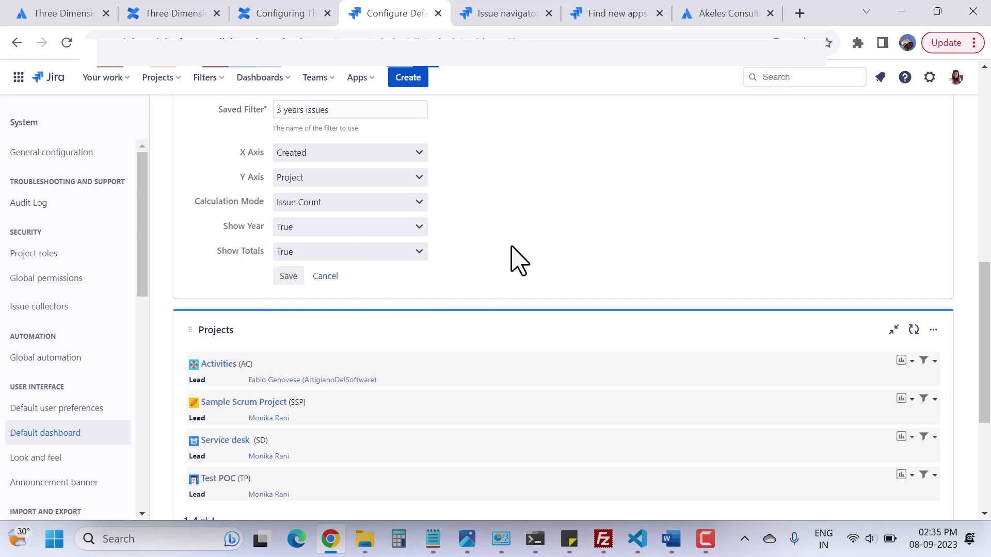
click(348, 252)
click(575, 248)
click(485, 258)
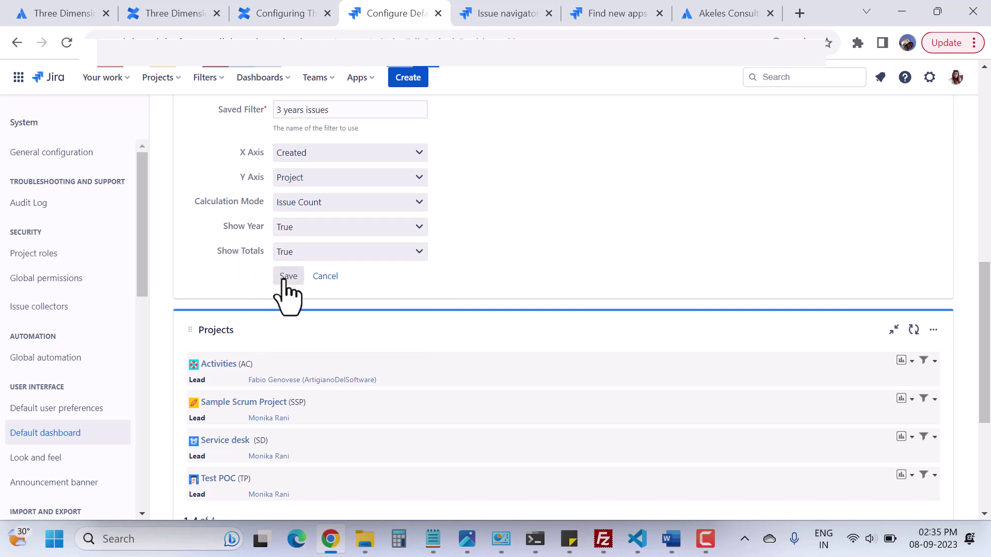
click(318, 277)
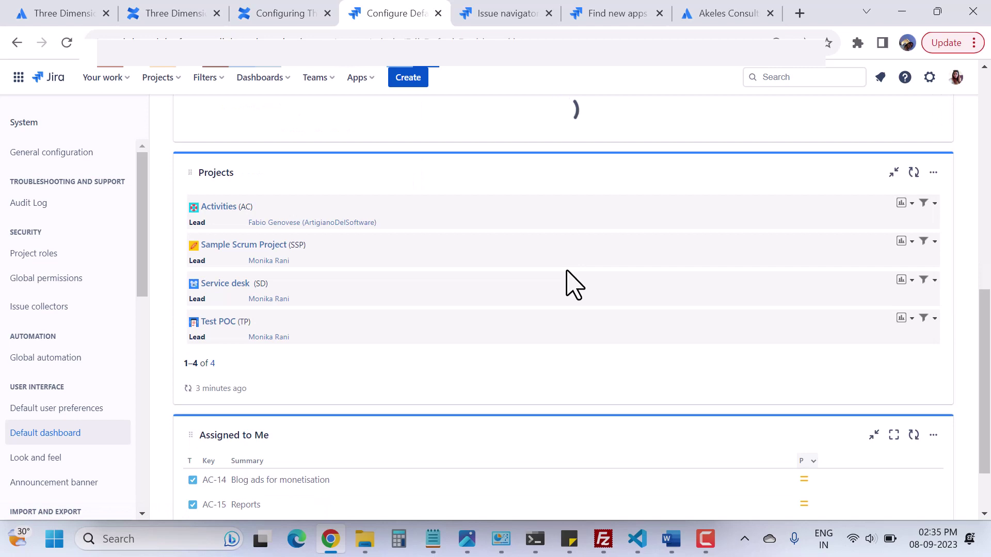
scroll(627, 256, up, 3)
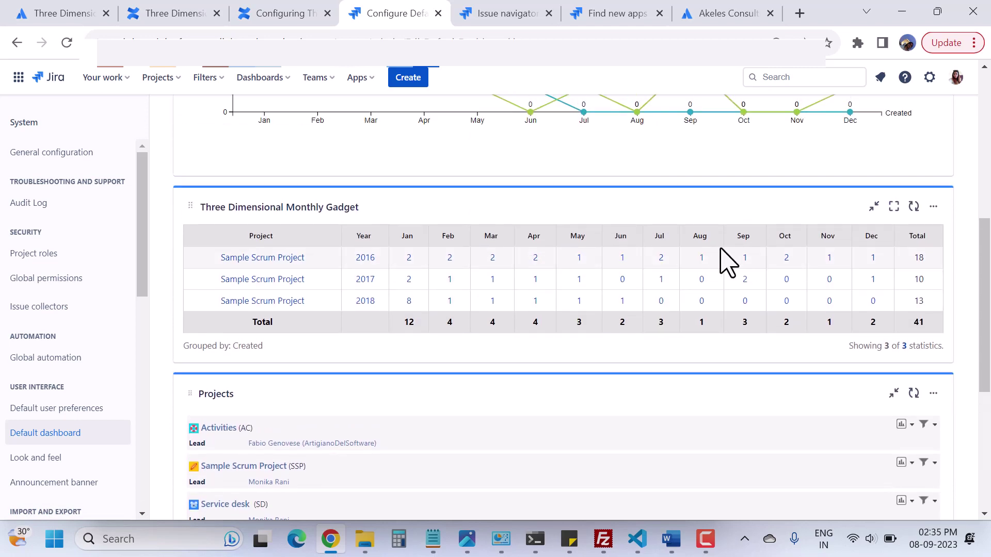
key(ctrl+shift+Tab)
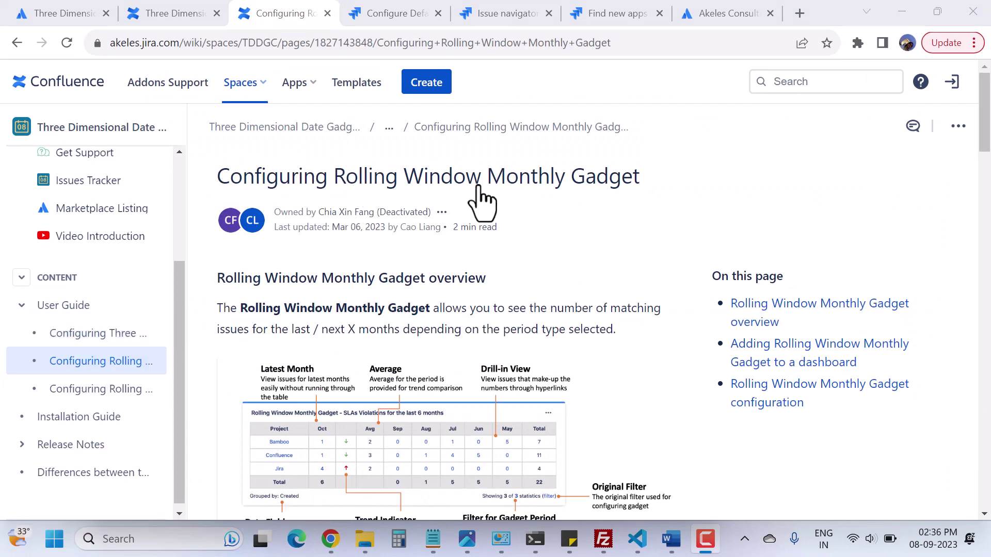
View the enlarged Rolling Window gadget illustration, then open the Configuring Rolling Window Weekly Gadget page
scroll(574, 263, down, 3)
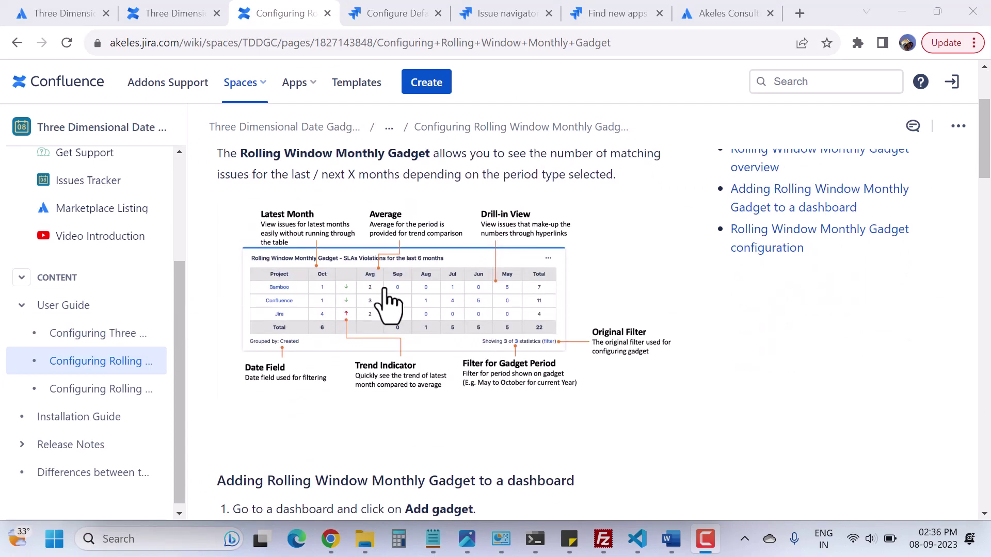
click(479, 290)
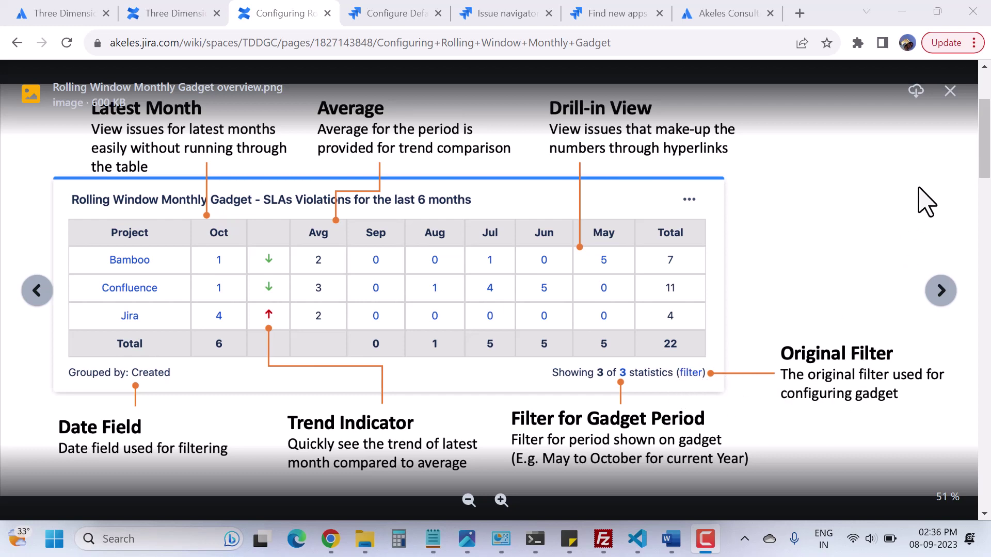
click(950, 92)
scroll(467, 342, down, 1)
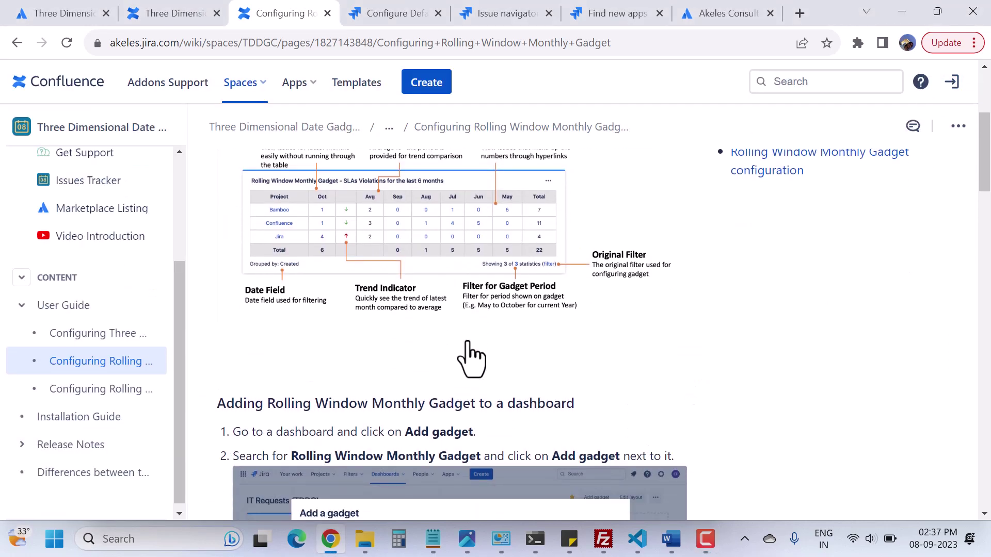
click(83, 393)
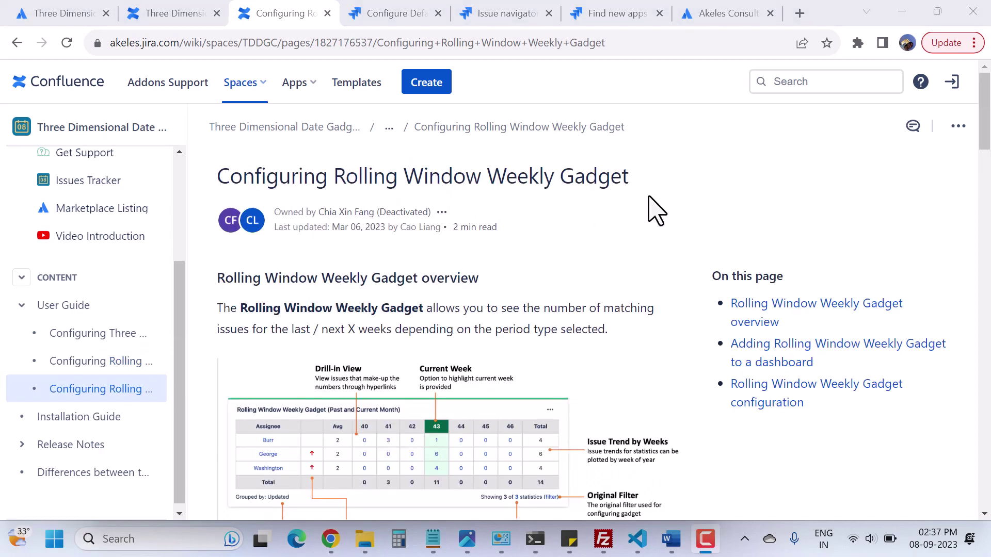
Go to the Three Dimensional Date Gadgets for Jira Cloud space overview via the sidebar title
click(807, 398)
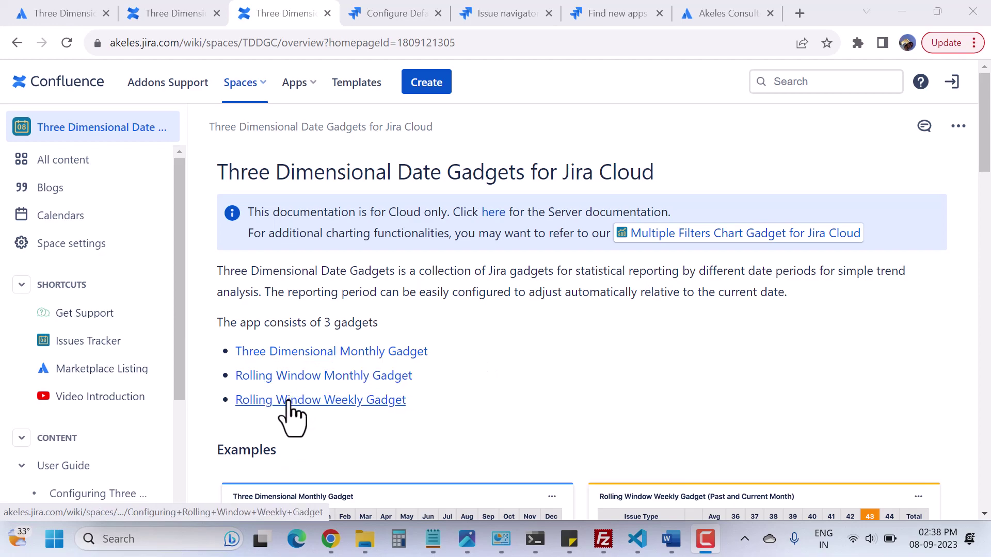
scroll(513, 391, down, 2)
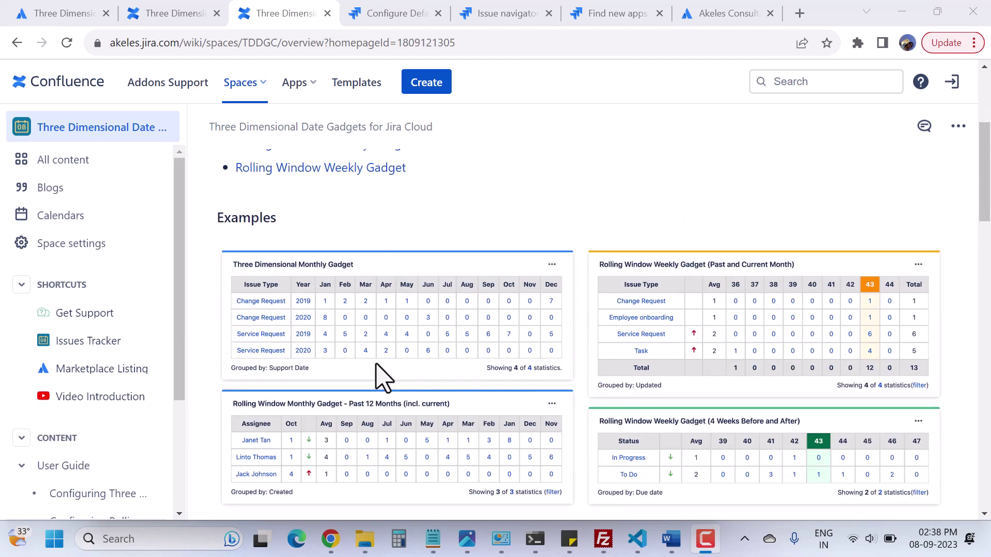
scroll(408, 397, down, 9)
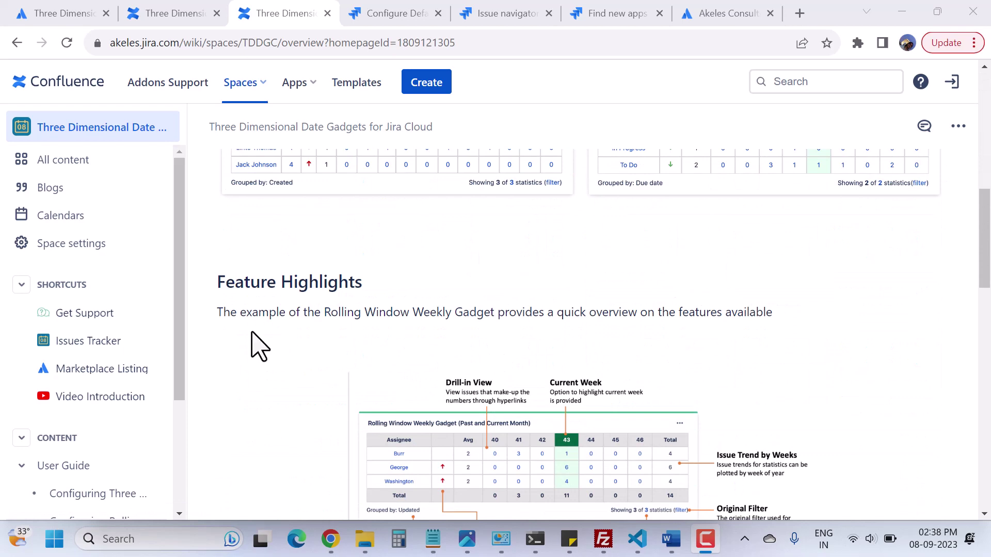
scroll(472, 381, down, 6)
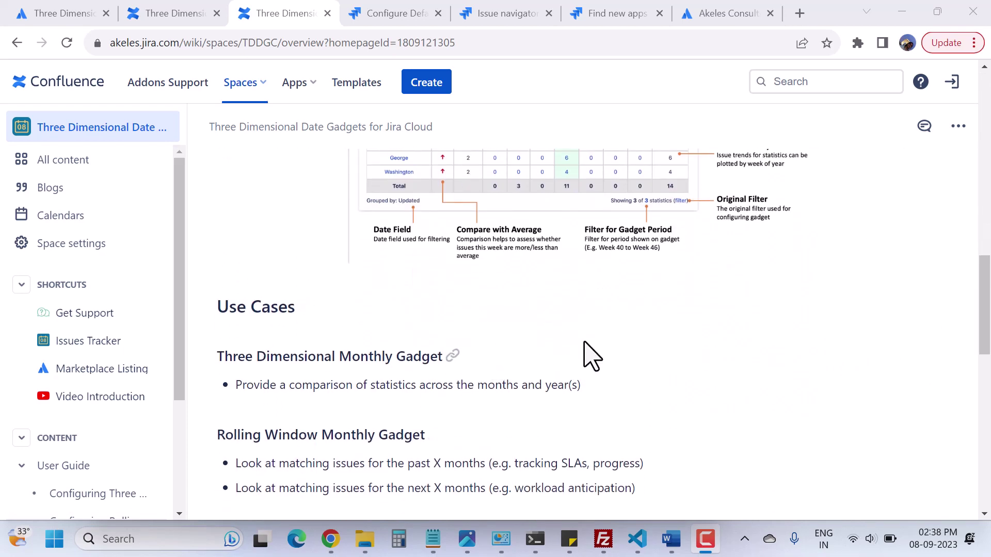
scroll(585, 354, down, 2)
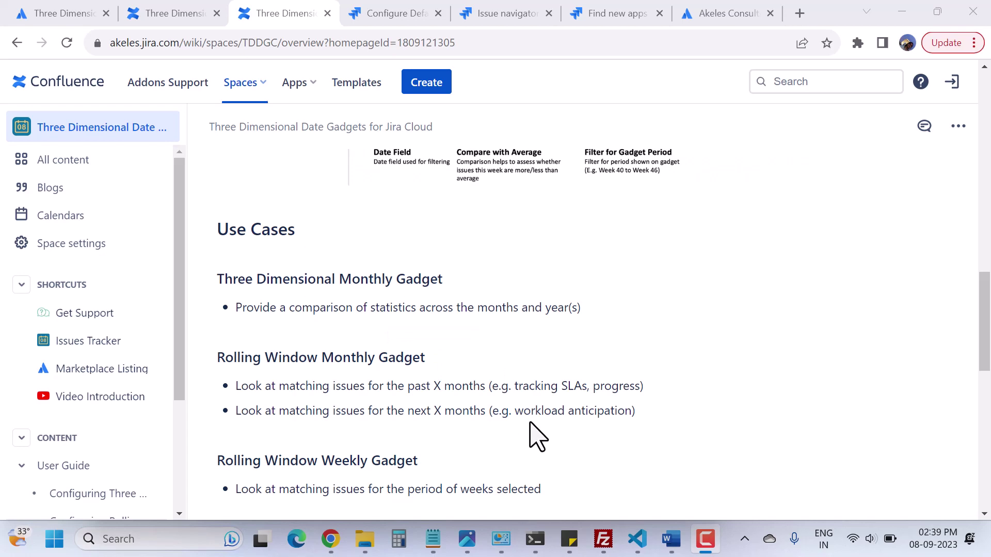
scroll(717, 402, down, 3)
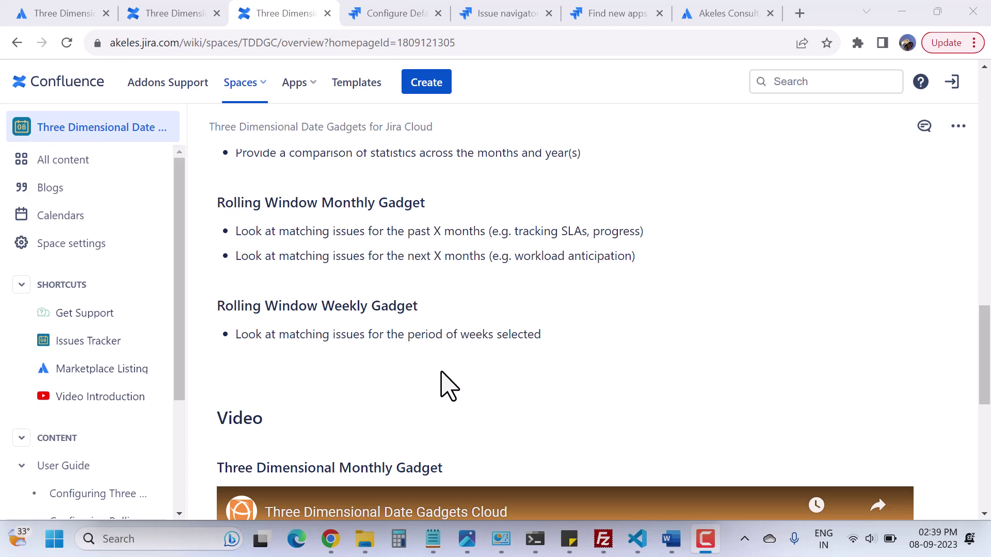
scroll(622, 327, up, 3)
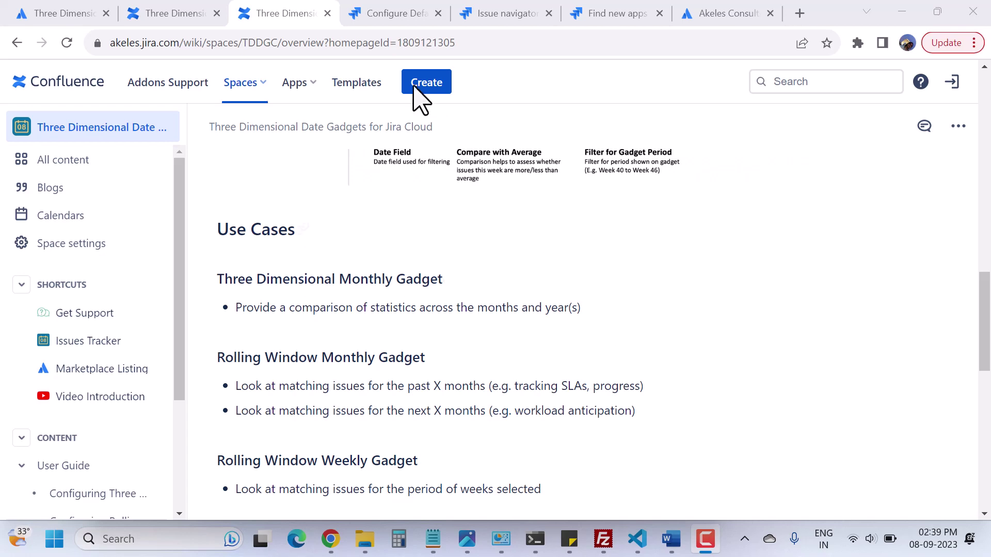
Return to the Configure Default dashboard tab and scroll up to the 2016–2018 Line Chart
click(399, 15)
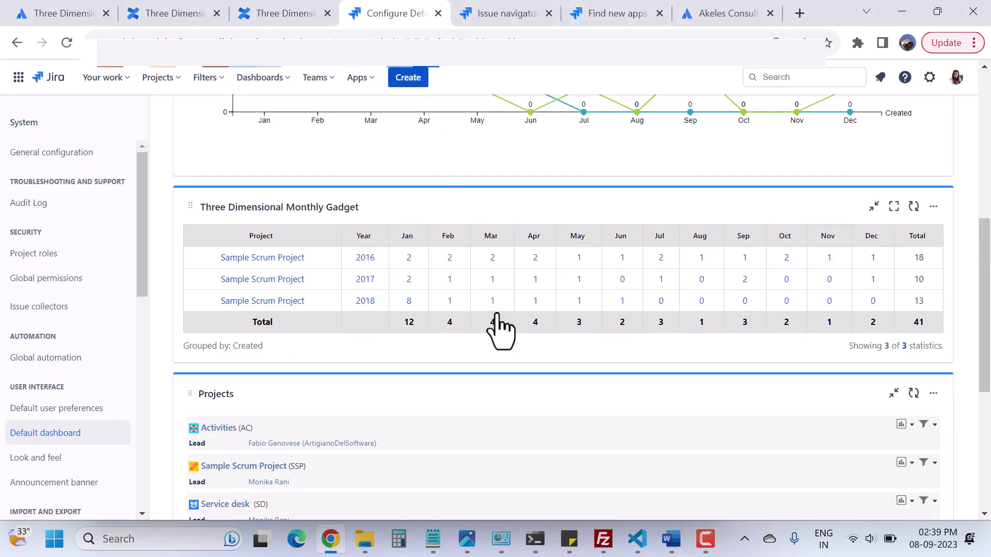
scroll(497, 313, up, 6)
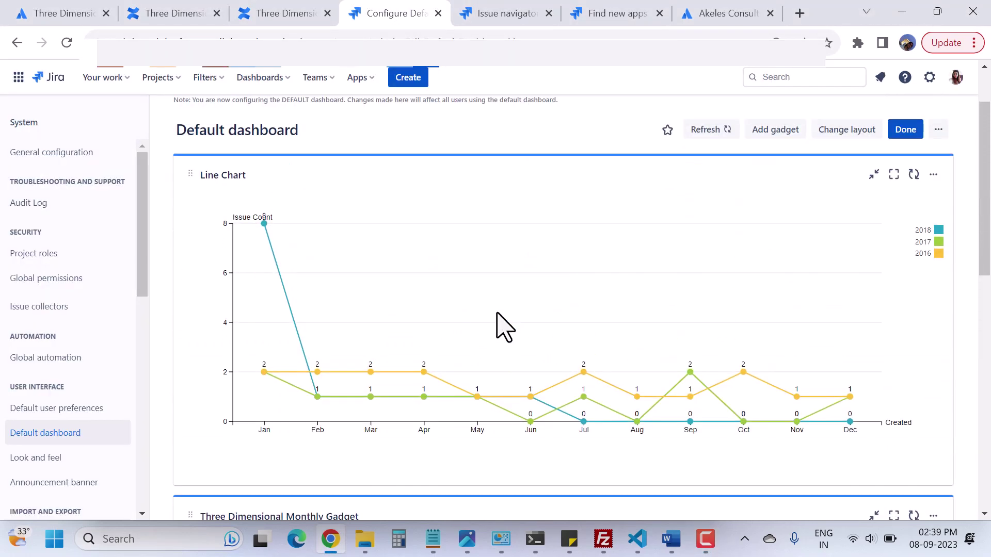
mouse_move(281, 354)
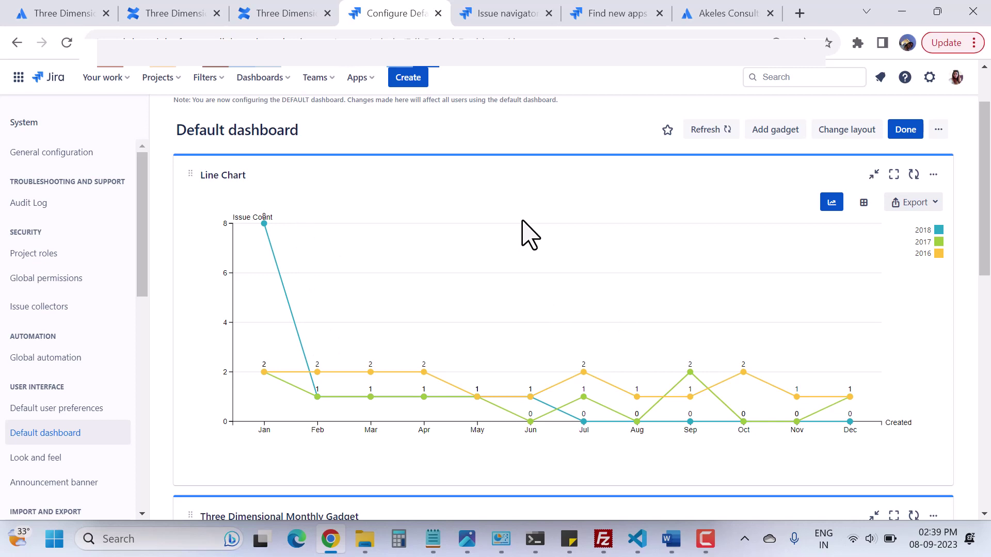
Switch to the Akeles Consulting vendor page in Atlassian Marketplace and browse its apps
click(715, 14)
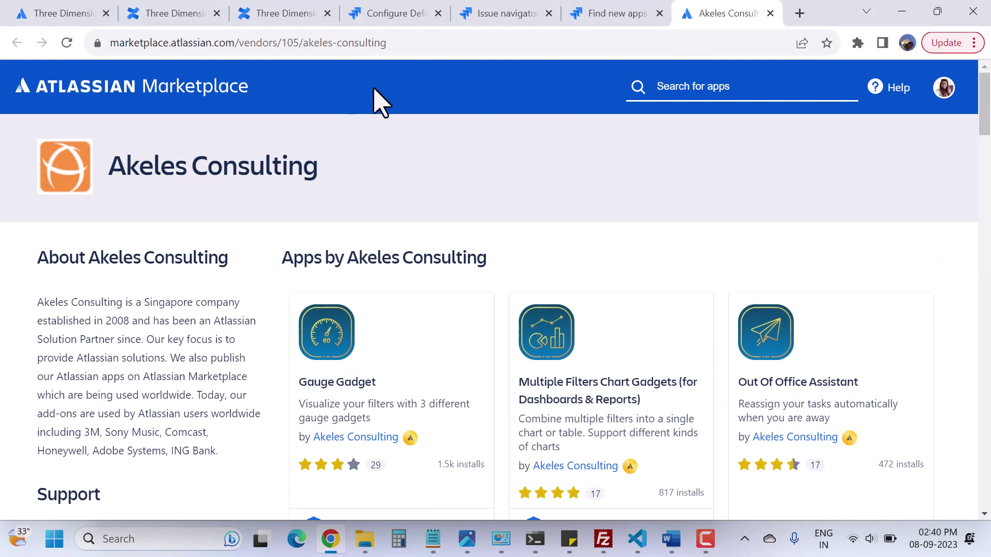
scroll(552, 303, down, 5)
scroll(553, 299, up, 3)
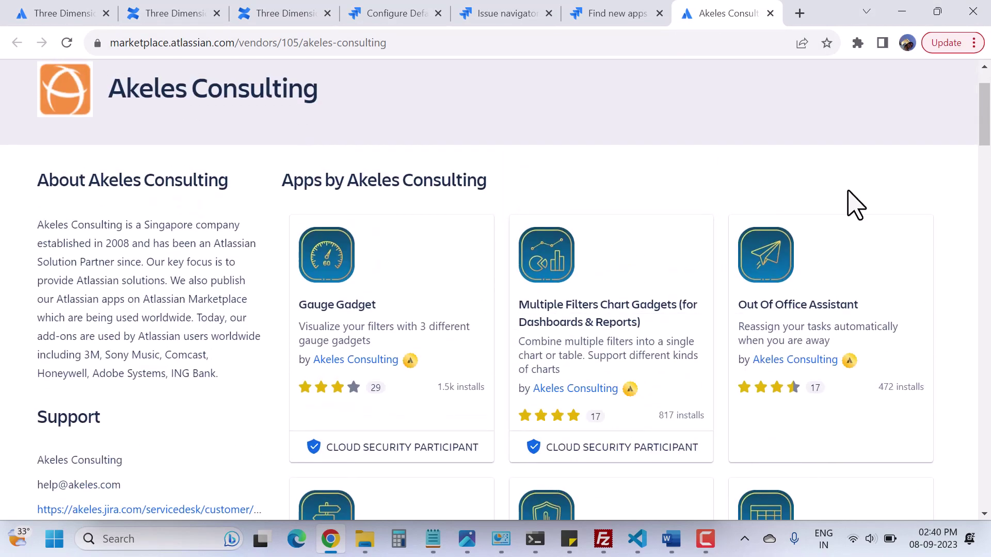
scroll(851, 203, down, 2)
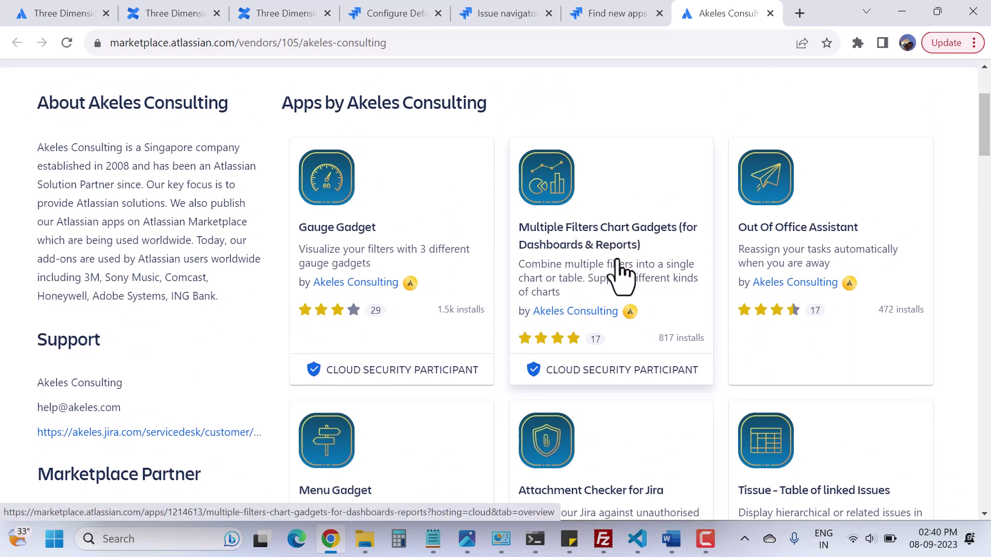
Open the Multiple Filters Chart Gadgets for Dashboards & Reports listing and read its overview
click(567, 243)
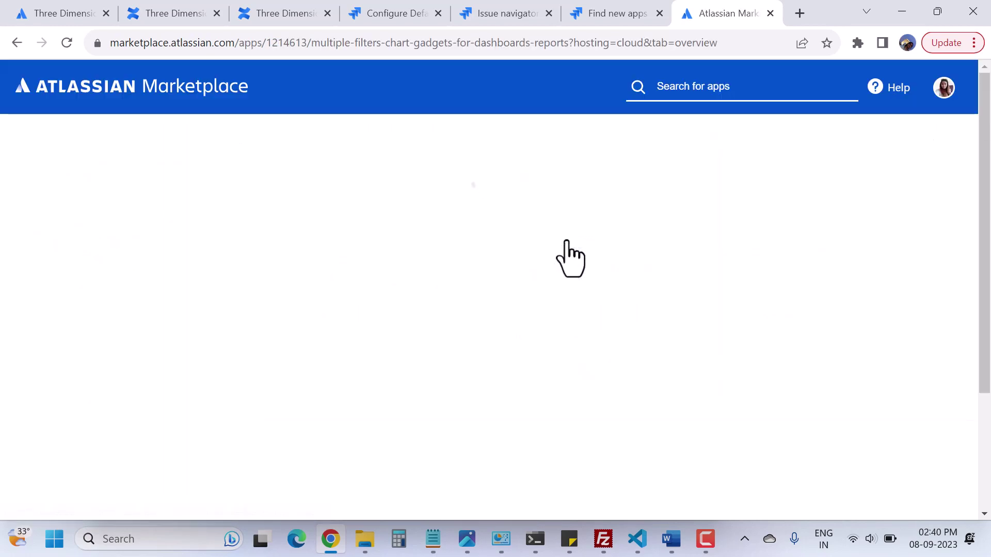
scroll(696, 380, down, 10)
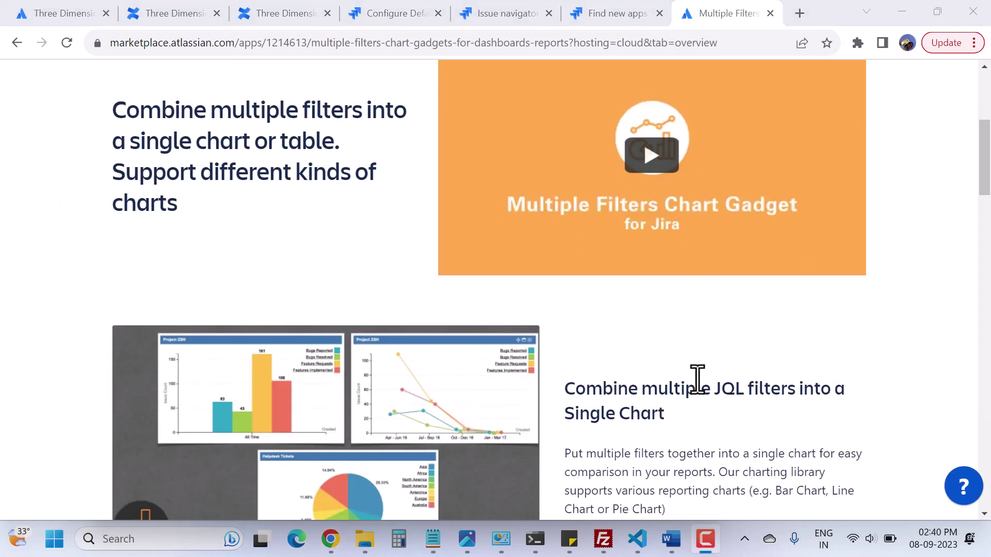
scroll(696, 402, down, 3)
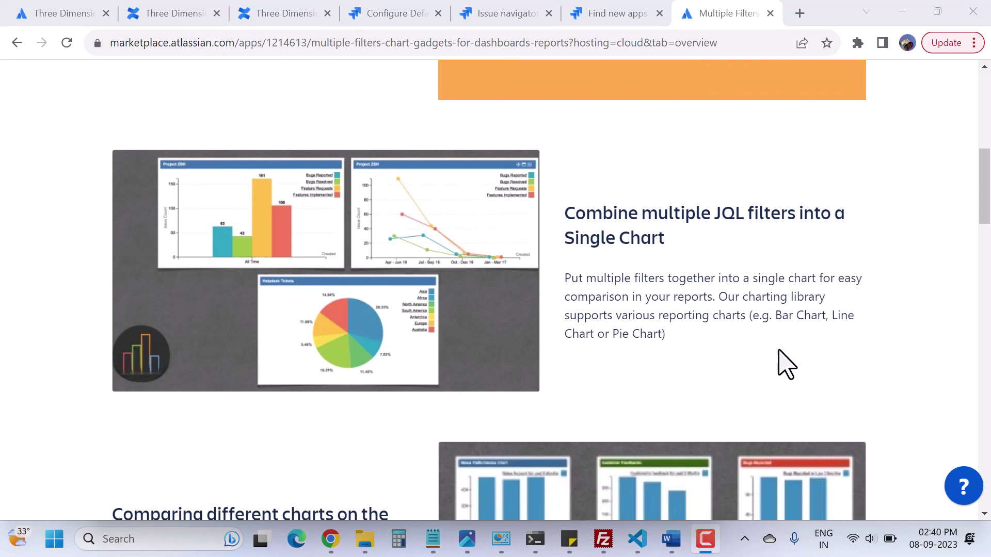
scroll(784, 361, down, 5)
scroll(785, 362, down, 4)
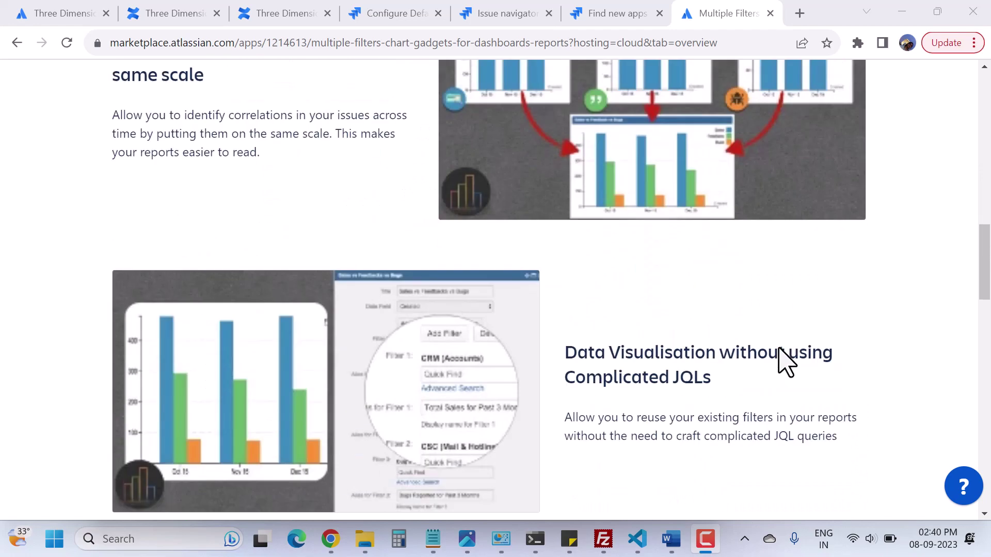
scroll(785, 361, up, 9)
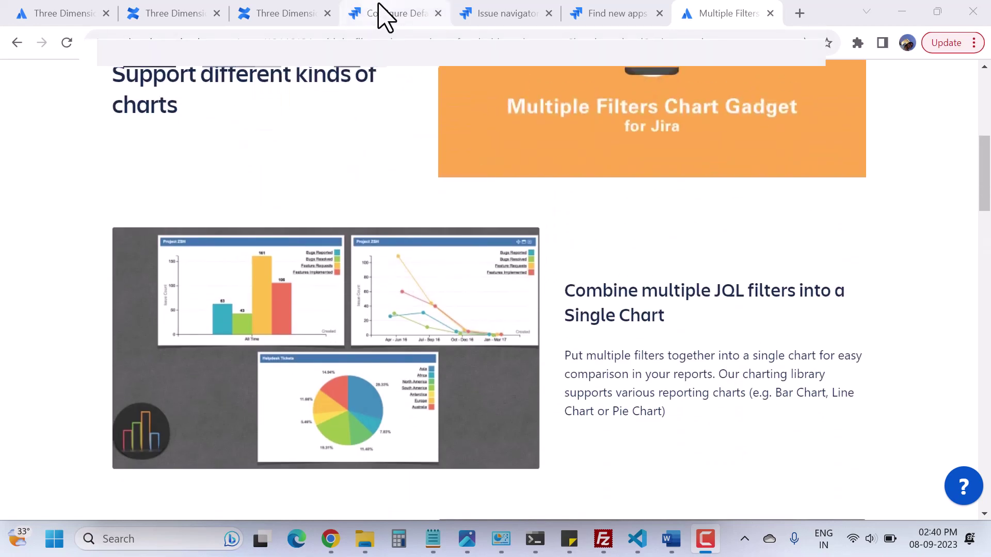
Return to the Configure Default dashboard tab and review the Line Chart of 2016–2018 created issues
click(384, 15)
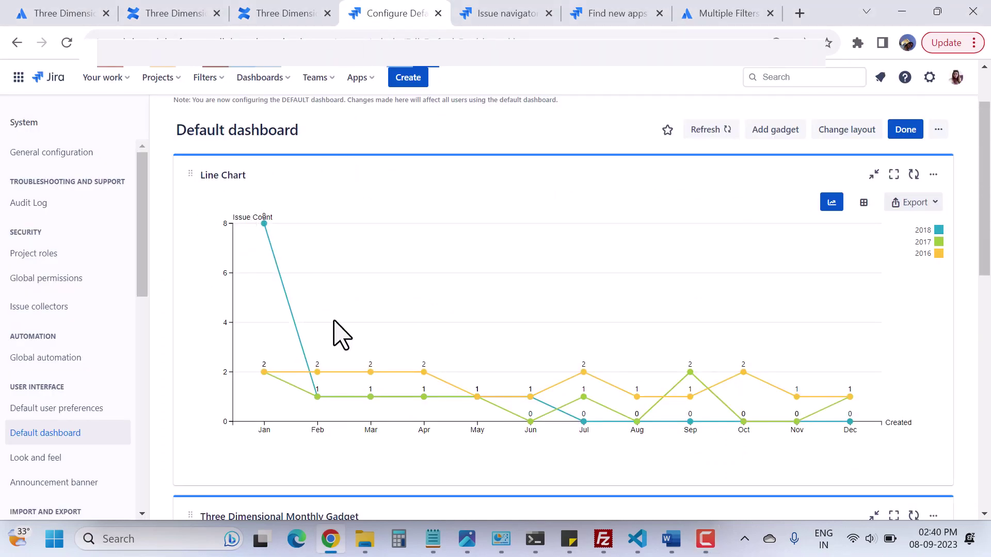
scroll(441, 333, down, 1)
scroll(442, 336, up, 1)
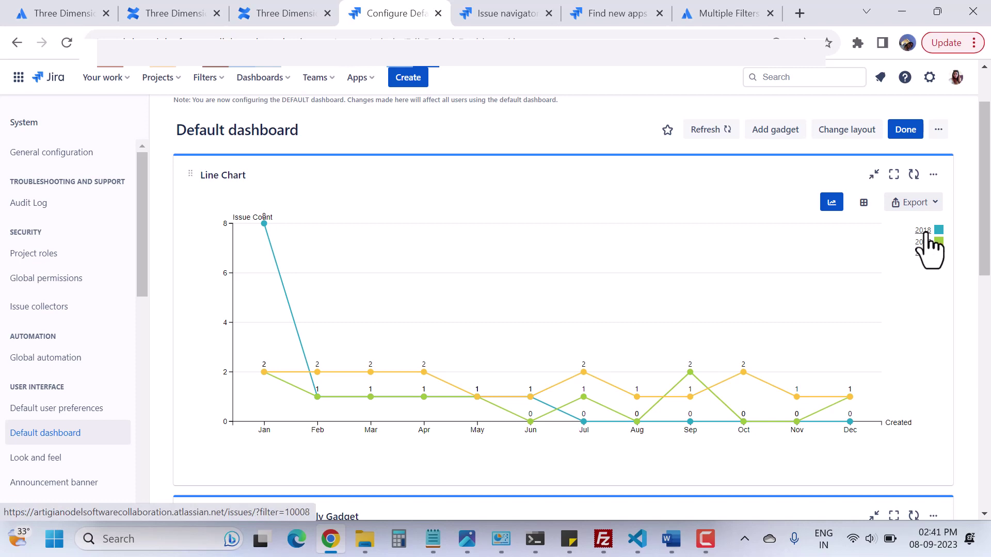
scroll(805, 359, down, 1)
scroll(808, 358, up, 1)
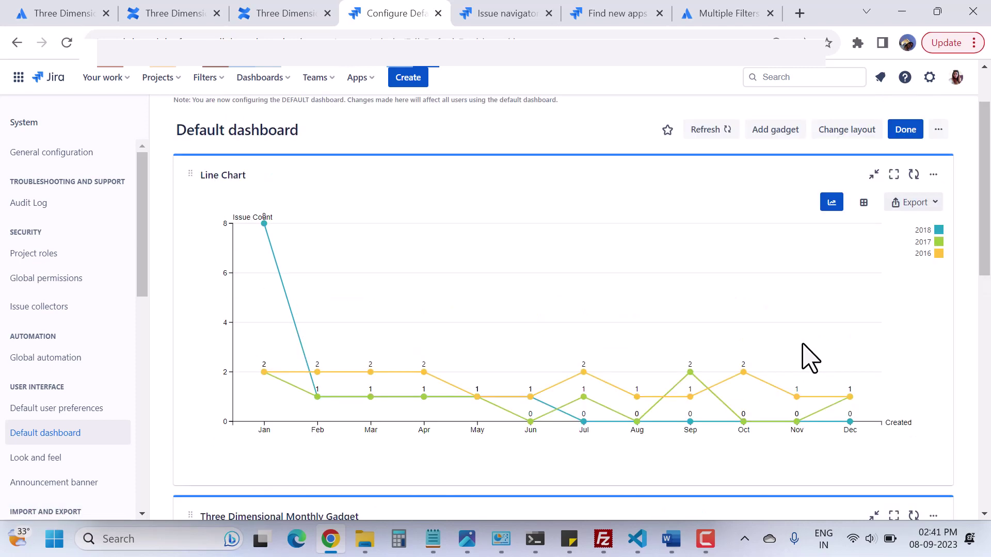